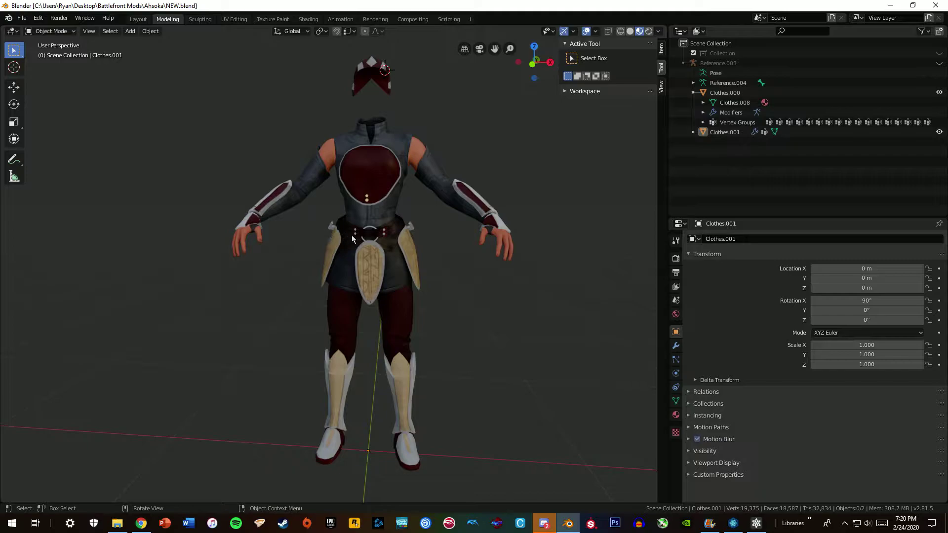
# Examine the outfit from several sides and select the skirt flap mesh around the hips
pyautogui.moveTo(366, 261); pyautogui.dragTo(417, 287, button='middle')
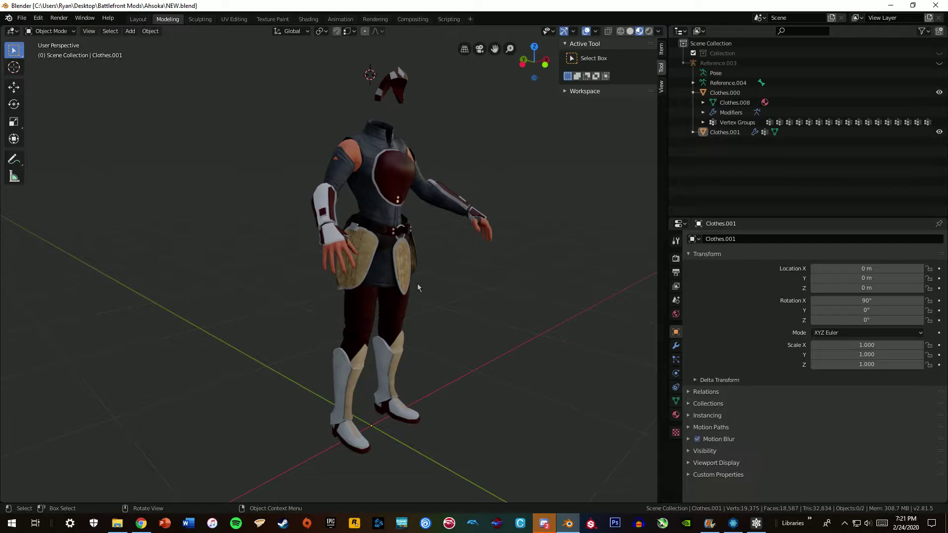
pyautogui.moveTo(419, 298); pyautogui.dragTo(359, 302, button='middle')
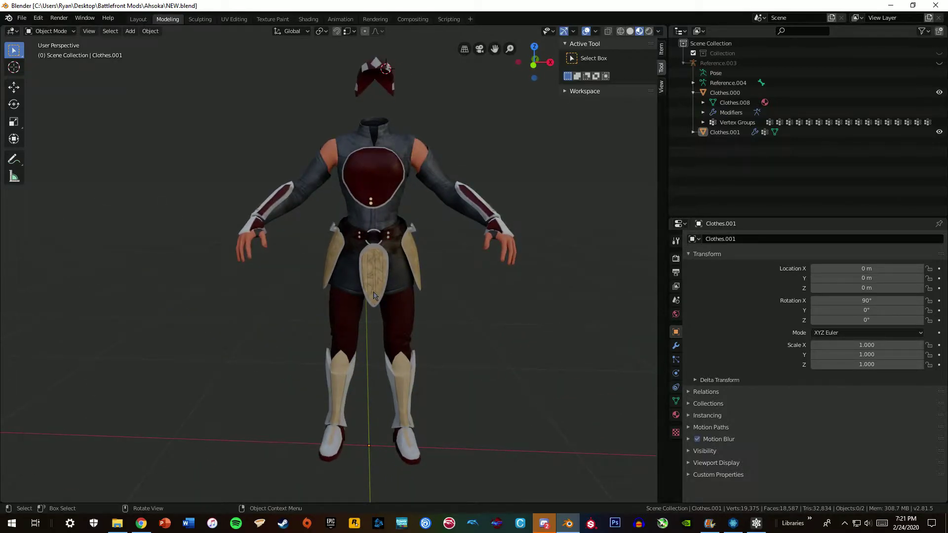
pyautogui.scroll(2, 374, 297)
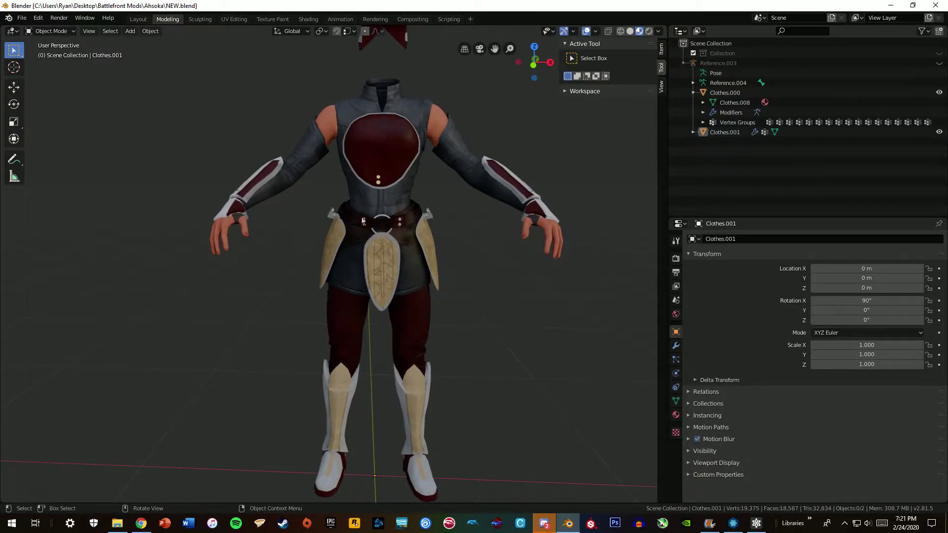
pyautogui.click(411, 246)
pyautogui.scroll(3, 389, 259)
pyautogui.moveTo(411, 246); pyautogui.dragTo(244, 233, button='middle')
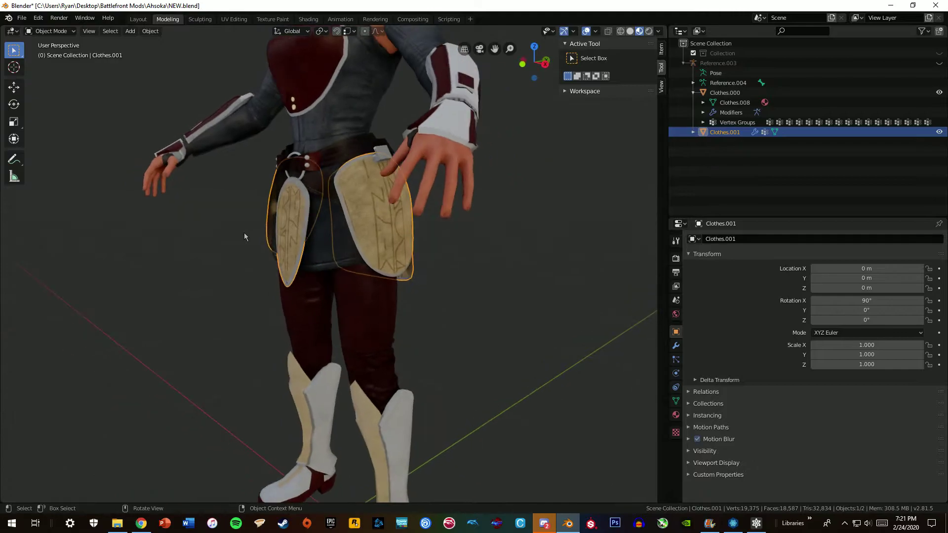
# Set the Reference.003 armature's skeleton to Rest Position
pyautogui.click(716, 72)
pyautogui.click(694, 73)
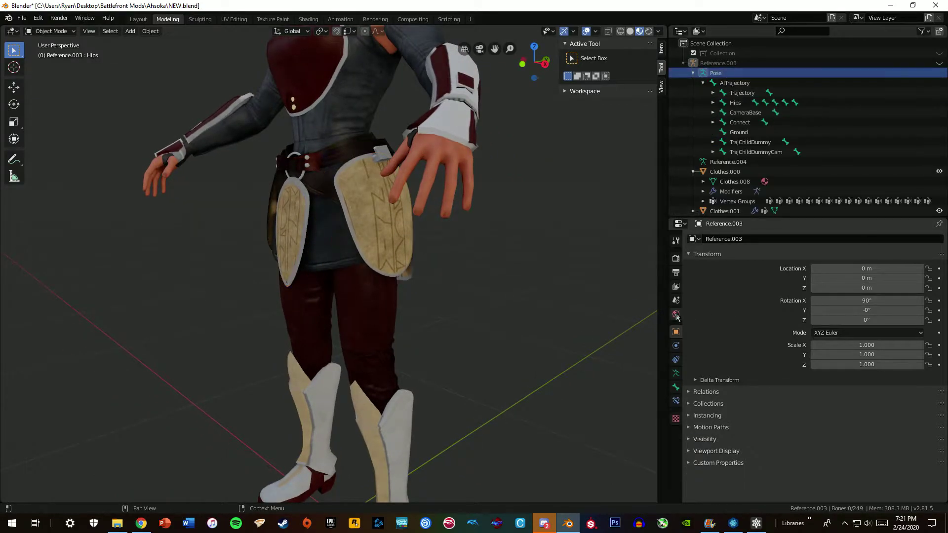
pyautogui.click(676, 373)
pyautogui.moveTo(543, 257)
pyautogui.mouseDown(button='middle')
pyautogui.moveTo(352, 227)
pyautogui.moveTo(506, 231)
pyautogui.moveTo(293, 234)
pyautogui.moveTo(534, 256)
pyautogui.mouseUp(button='middle')
pyautogui.click(911, 269)
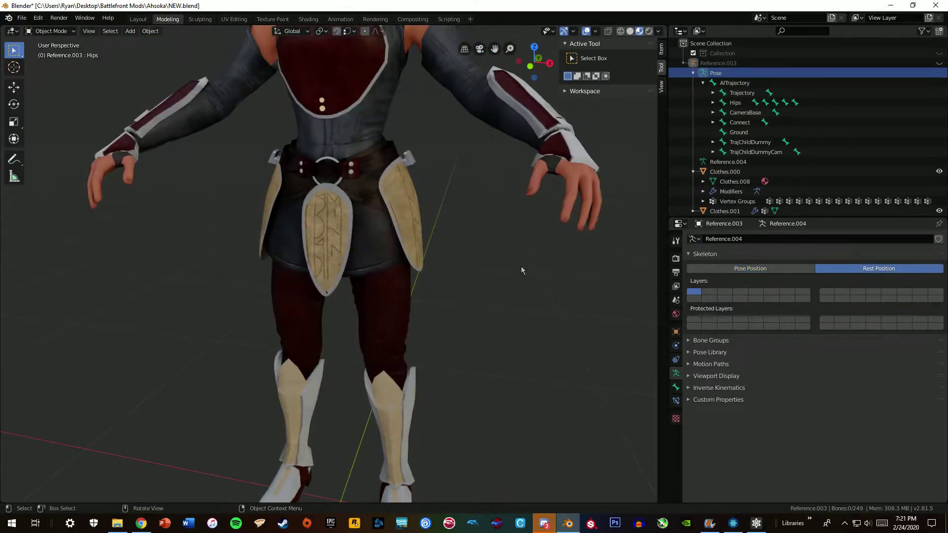
# Examine the skirt flaps on the outfit from different angles and collapse the armature's Pose hierarchy
pyautogui.moveTo(454, 258); pyautogui.dragTo(423, 258, button='middle')
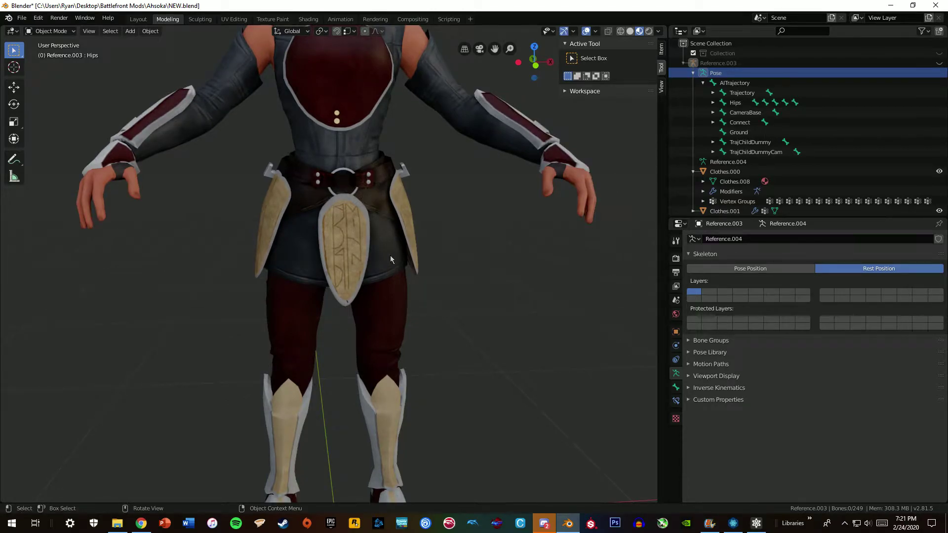
pyautogui.click(268, 189)
pyautogui.moveTo(268, 190); pyautogui.dragTo(490, 274, button='middle')
pyautogui.click(739, 73)
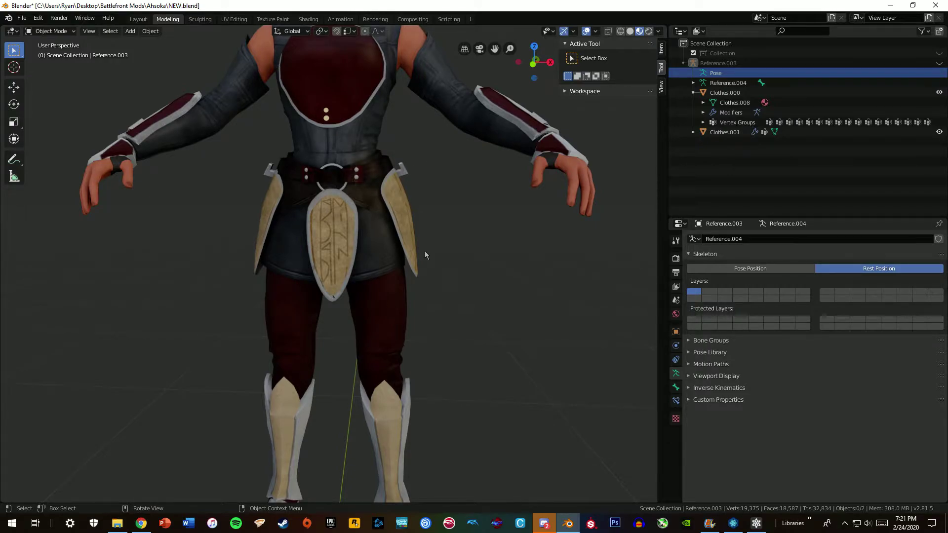
pyautogui.click(358, 240)
pyautogui.moveTo(358, 240); pyautogui.dragTo(379, 280, button='middle')
pyautogui.moveTo(303, 230); pyautogui.dragTo(380, 269, button='middle')
pyautogui.click(487, 267)
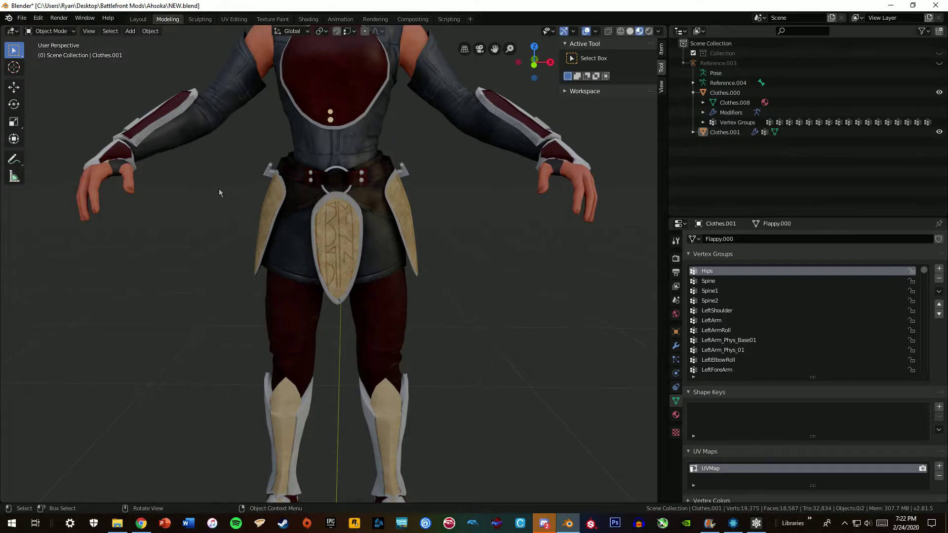
# Import the darthmaul_01_skirt_mesh FBX file from the Maul Parts folder
pyautogui.click(22, 18)
pyautogui.moveTo(76, 156)
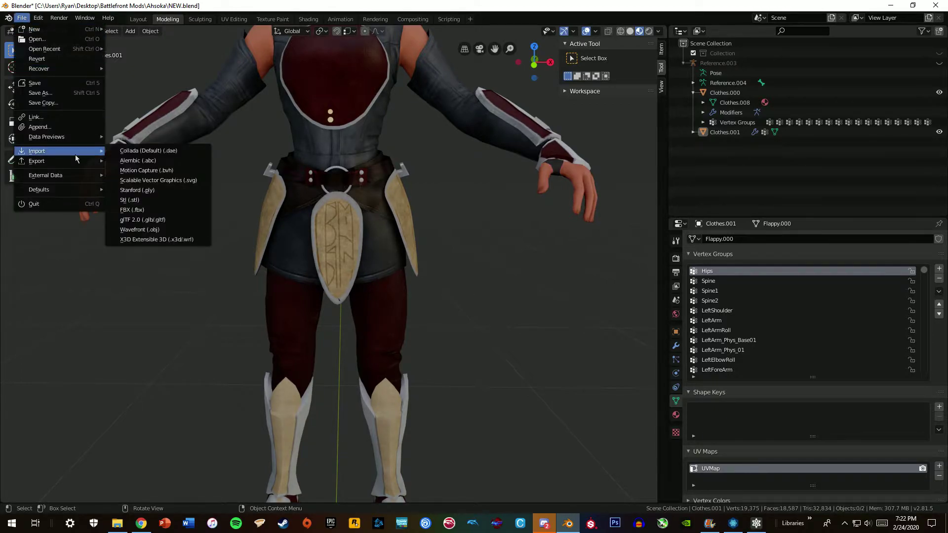
pyautogui.click(147, 210)
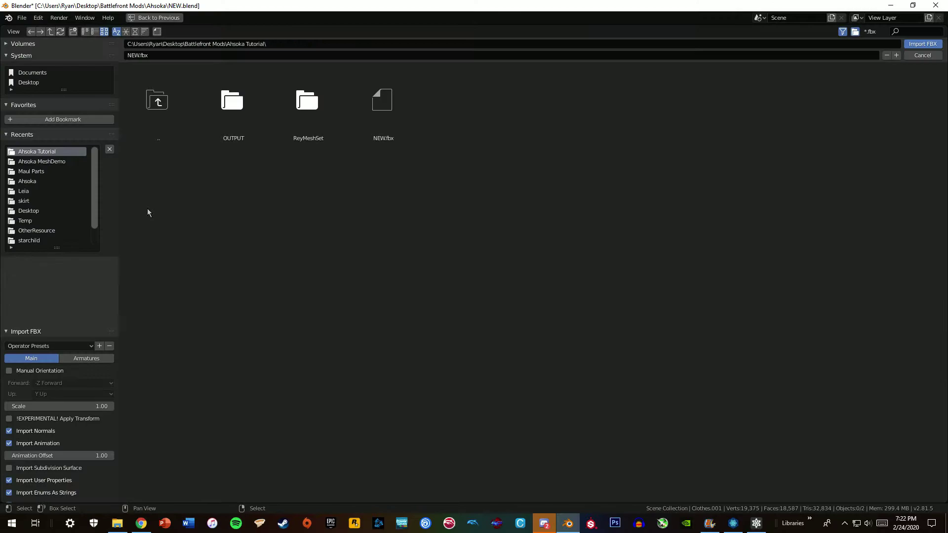
pyautogui.click(44, 172)
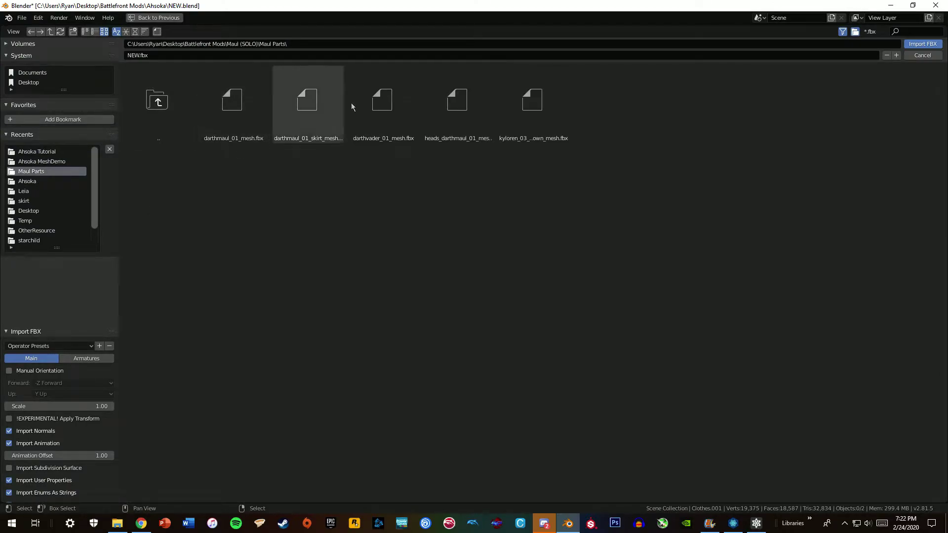
pyautogui.click(305, 114)
pyautogui.doubleClick(327, 141)
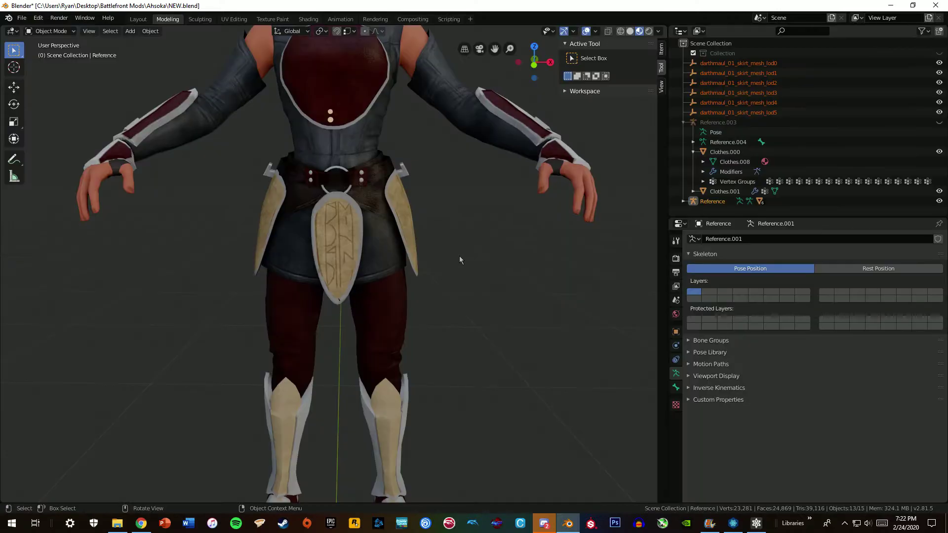
# Delete the imported darthmaul_01_skirt_mesh empties from lod0 to lod5
pyautogui.keyDown('shift'); pyautogui.click(750, 113); pyautogui.keyUp('shift')
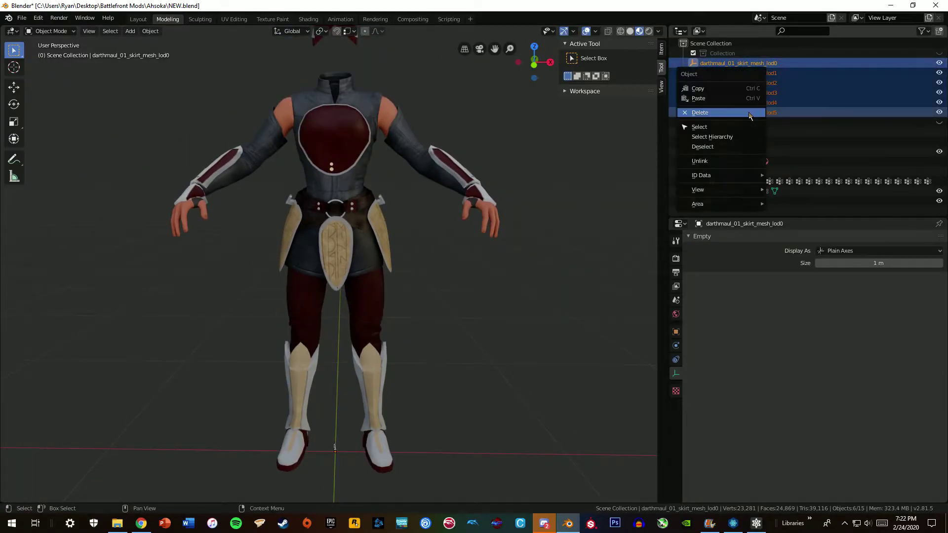
pyautogui.press('Delete')
# Set the imported Reference armature's scale to 1 on X, Y and Z
pyautogui.click(715, 143)
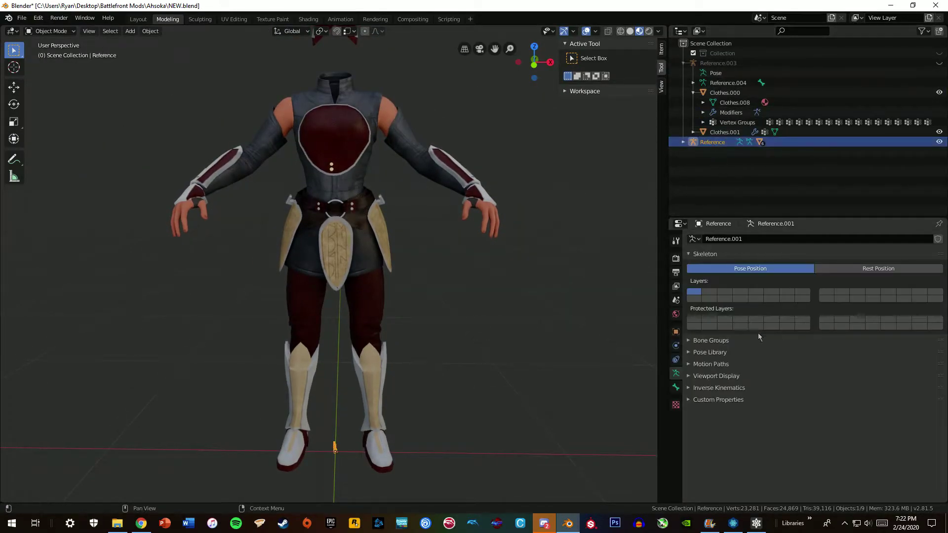
pyautogui.click(676, 332)
pyautogui.click(847, 354)
pyautogui.write('1')
pyautogui.press('Return')
pyautogui.click(847, 345)
pyautogui.write('1')
pyautogui.press('Return')
pyautogui.click(849, 365)
pyautogui.write('1')
pyautogui.press('Return')
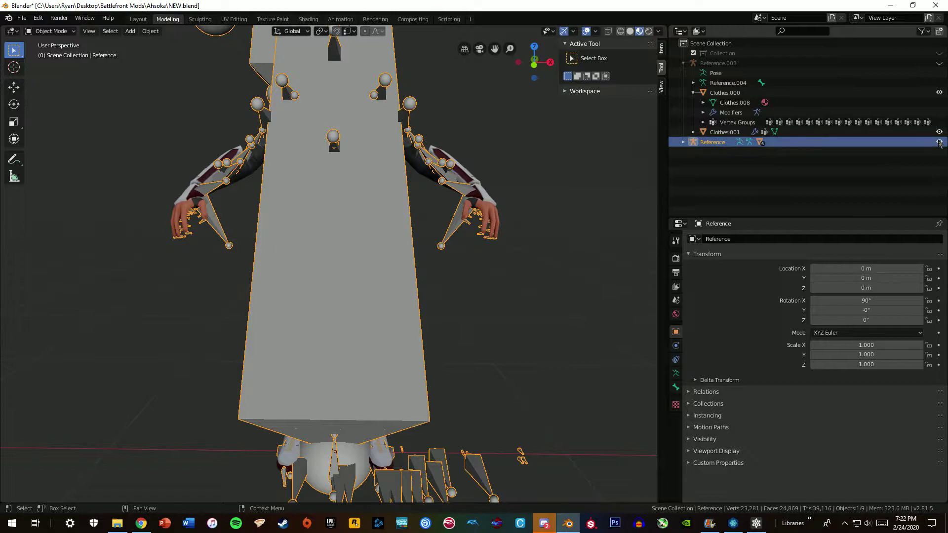
# Hide the imported Reference armature and expand the hierarchy of its m_cloth meshes
pyautogui.press('h')
pyautogui.click(683, 142)
pyautogui.scroll(-1, 686, 190)
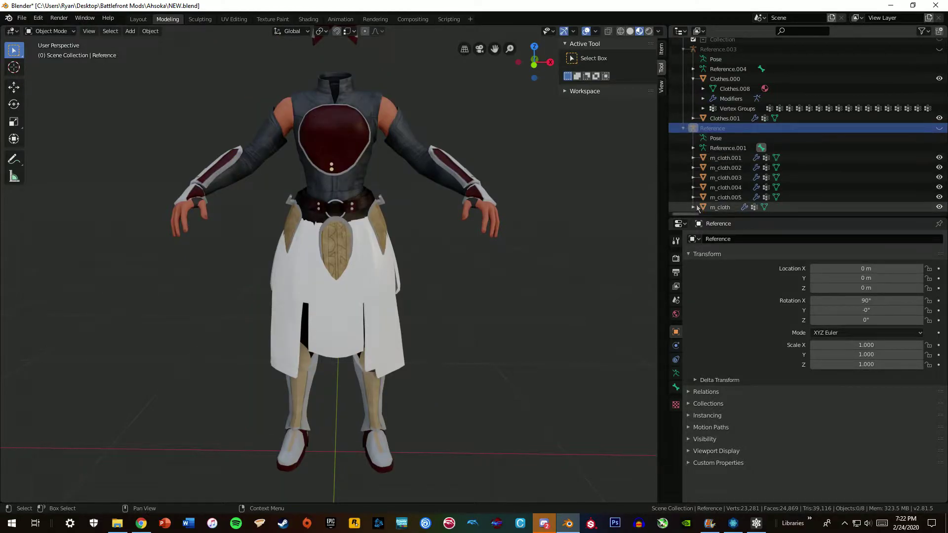
pyautogui.click(693, 207)
pyautogui.scroll(-1, 693, 207)
pyautogui.click(693, 167)
pyautogui.moveTo(693, 158); pyautogui.dragTo(693, 128)
pyautogui.scroll(-2, 693, 128)
pyautogui.scroll(-5, 743, 138)
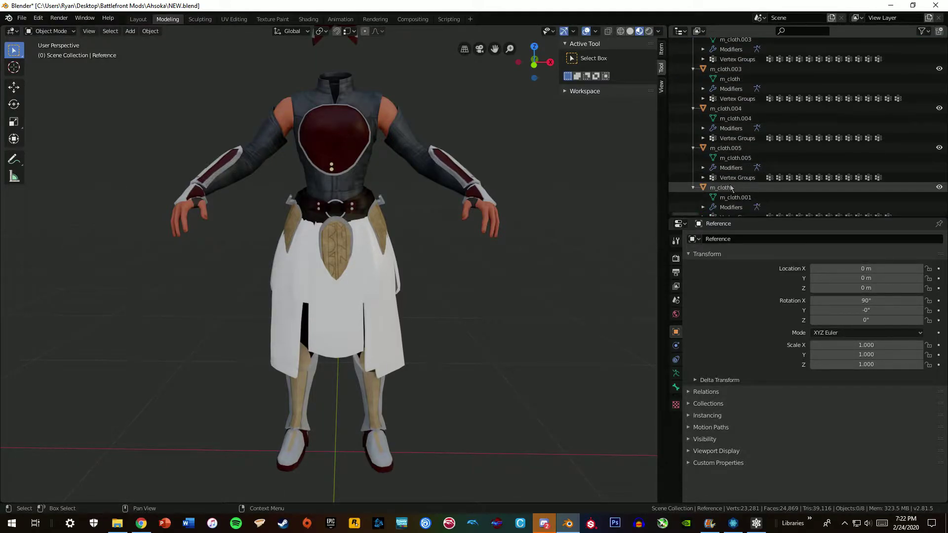
# Delete the extra skirt meshes m_cloth.001 to m_cloth.005, keeping only m_cloth
pyautogui.click(726, 148)
pyautogui.scroll(4, 725, 147)
pyautogui.rightClick(725, 72)
pyautogui.click(736, 118)
# Hide the Clothes.000 body mesh to isolate the flaps and the imported skirt
pyautogui.scroll(5, 316, 277)
pyautogui.moveTo(316, 277); pyautogui.dragTo(444, 294, button='middle')
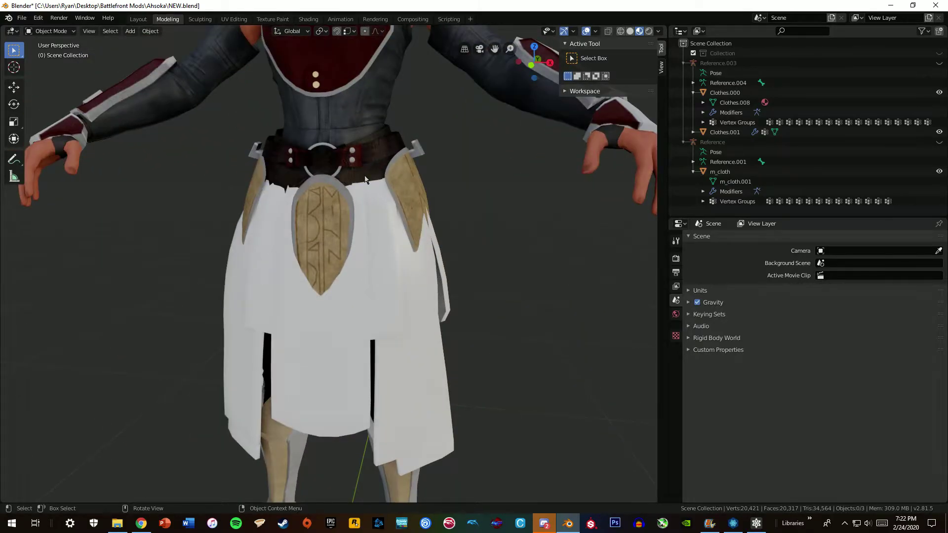
pyautogui.click(383, 217)
pyautogui.press('KP_Divide')
# Examine how the Clothes.001 flaps line up with the imported skirt from the front, sides and back
pyautogui.moveTo(383, 217); pyautogui.dragTo(237, 235, button='middle')
pyautogui.moveTo(358, 167); pyautogui.dragTo(294, 252, button='middle')
pyautogui.click(445, 200)
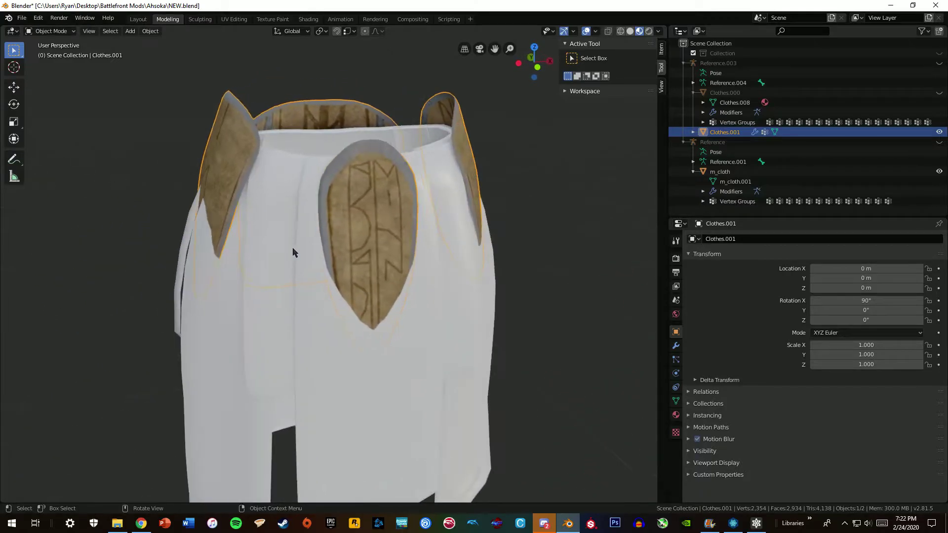
pyautogui.moveTo(352, 260); pyautogui.dragTo(254, 261, button='middle')
pyautogui.click(535, 254)
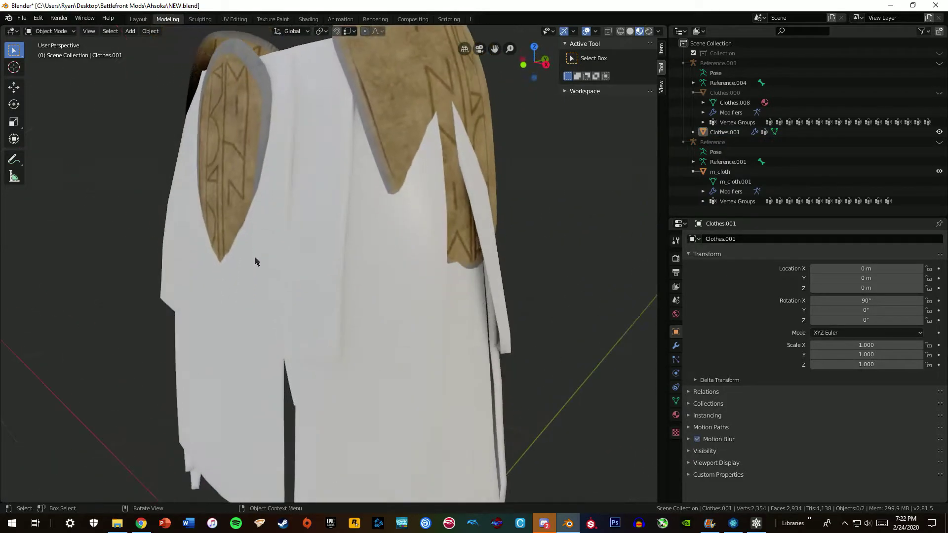
pyautogui.moveTo(262, 212); pyautogui.dragTo(438, 328, button='middle')
pyautogui.moveTo(538, 211); pyautogui.dragTo(439, 271, button='middle')
pyautogui.click(352, 219)
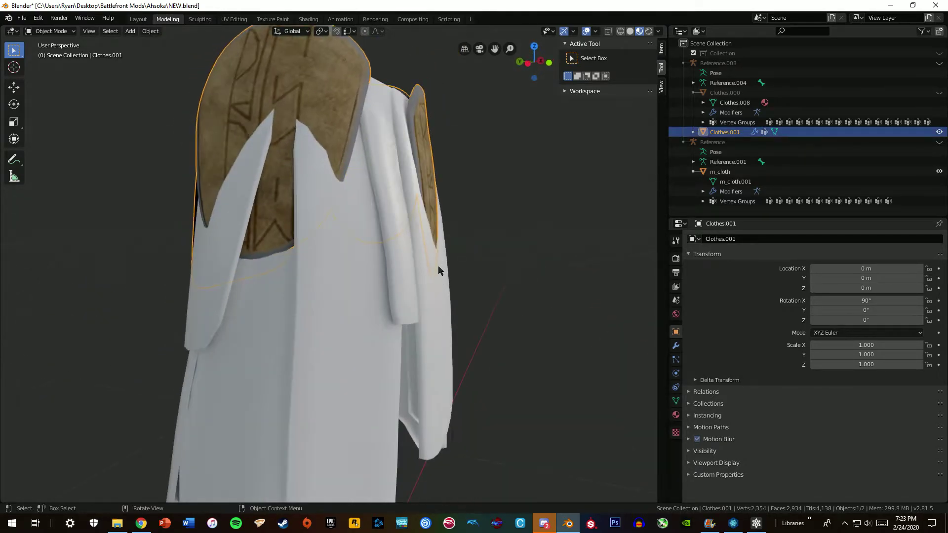
pyautogui.moveTo(412, 239); pyautogui.dragTo(402, 277, button='middle')
# Compare the m_cloth skirt with the Clothes.001 flaps by selecting each mesh in turn and viewing them around
pyautogui.click(415, 300)
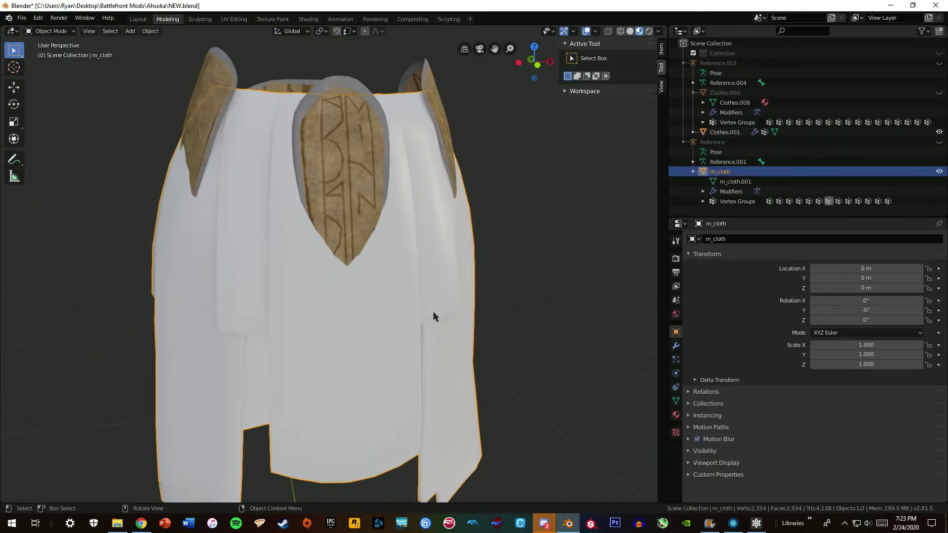
pyautogui.click(325, 142)
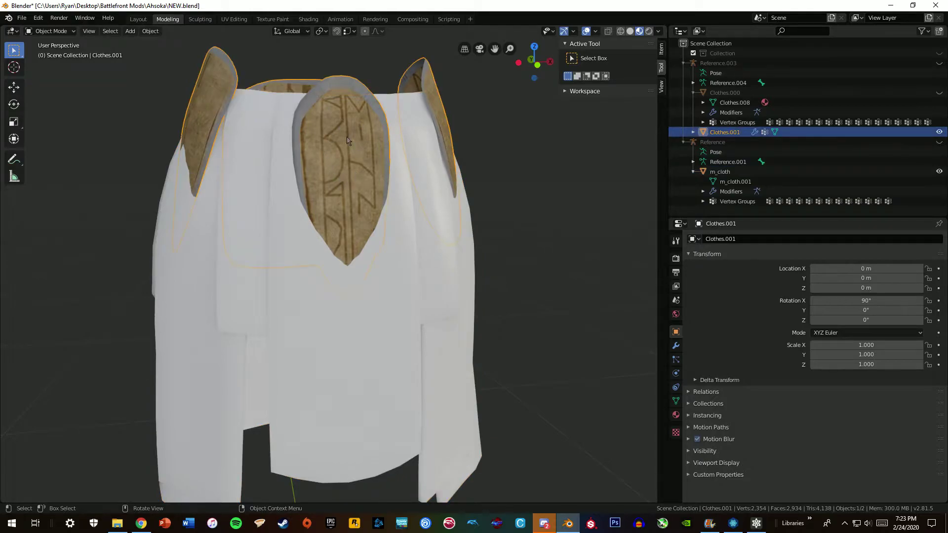
pyautogui.click(326, 280)
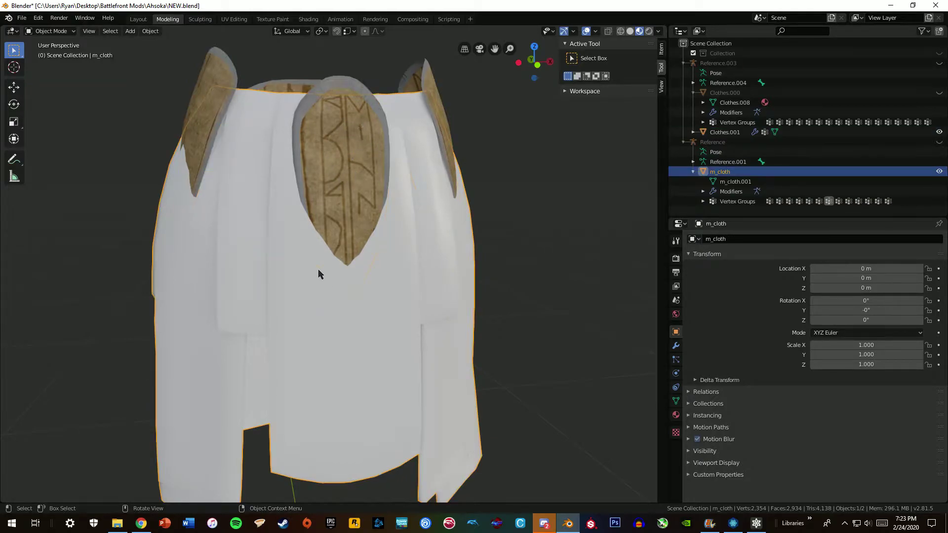
pyautogui.moveTo(380, 247); pyautogui.dragTo(237, 252, button='middle')
pyautogui.click(487, 209)
pyautogui.moveTo(487, 210); pyautogui.dragTo(478, 278, button='middle')
pyautogui.click(428, 197)
pyautogui.click(446, 286)
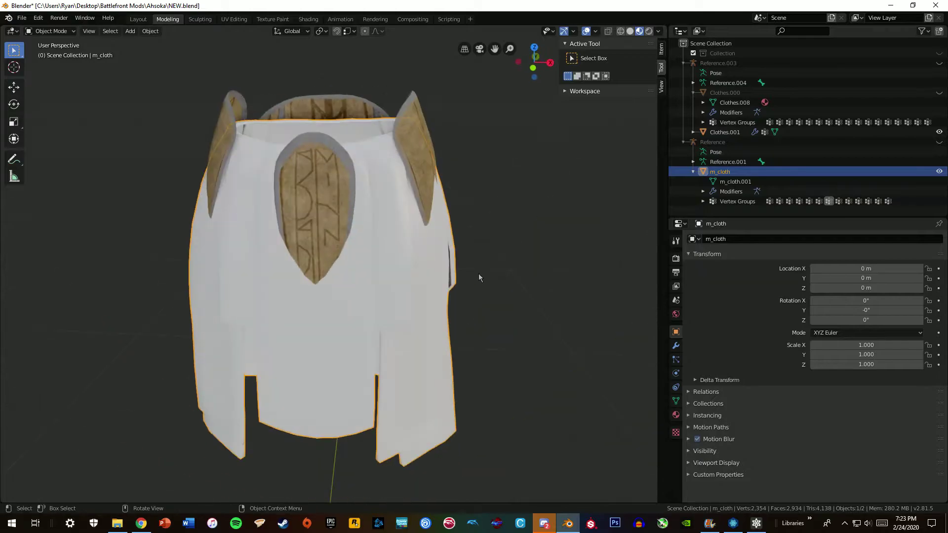
pyautogui.moveTo(533, 292); pyautogui.dragTo(510, 323, button='middle')
pyautogui.click(510, 323)
# Delete the m_cloth skirt and its Reference armature, and unhide the Clothes.000 mesh
pyautogui.click(404, 338)
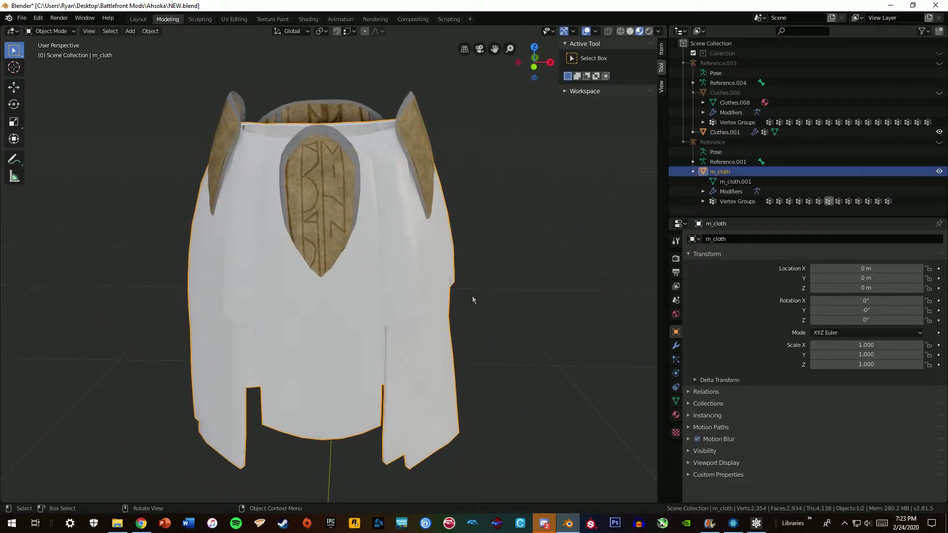
pyautogui.press('Delete')
pyautogui.rightClick(719, 144)
pyautogui.click(718, 148)
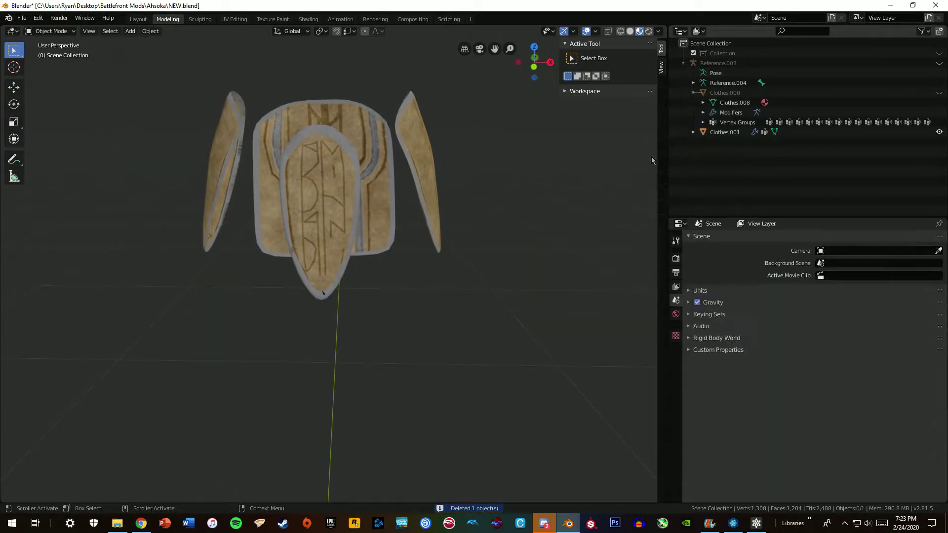
pyautogui.click(939, 92)
pyautogui.scroll(-4, 408, 198)
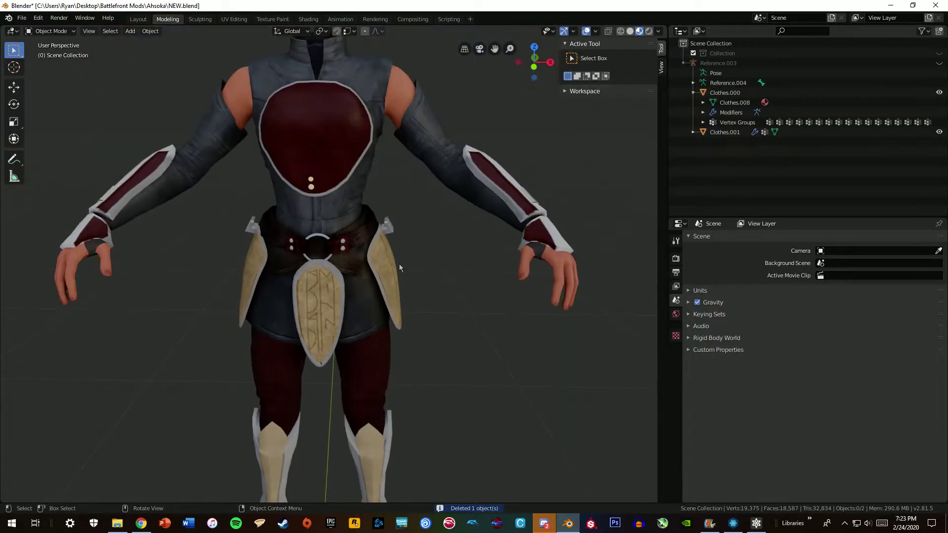
# Inspect the material assigned to the Clothes.001 skirt flaps
pyautogui.click(399, 265)
pyautogui.moveTo(399, 265); pyautogui.dragTo(417, 265, button='middle')
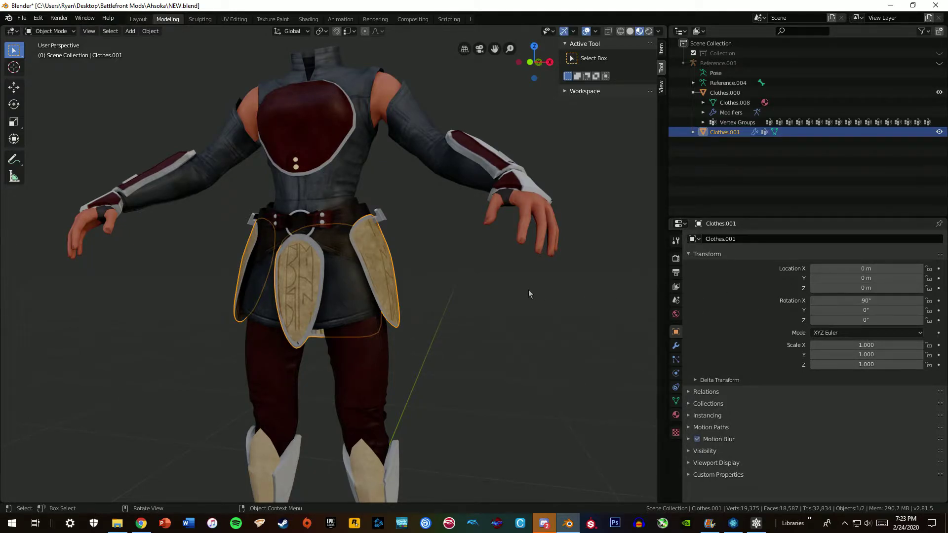
pyautogui.moveTo(529, 290); pyautogui.dragTo(539, 315, button='middle')
pyautogui.click(676, 415)
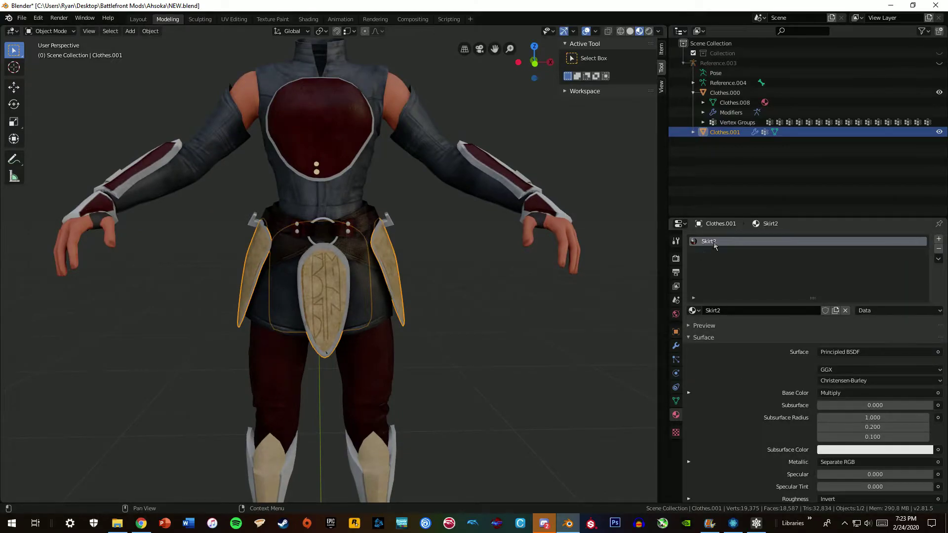
pyautogui.click(494, 368)
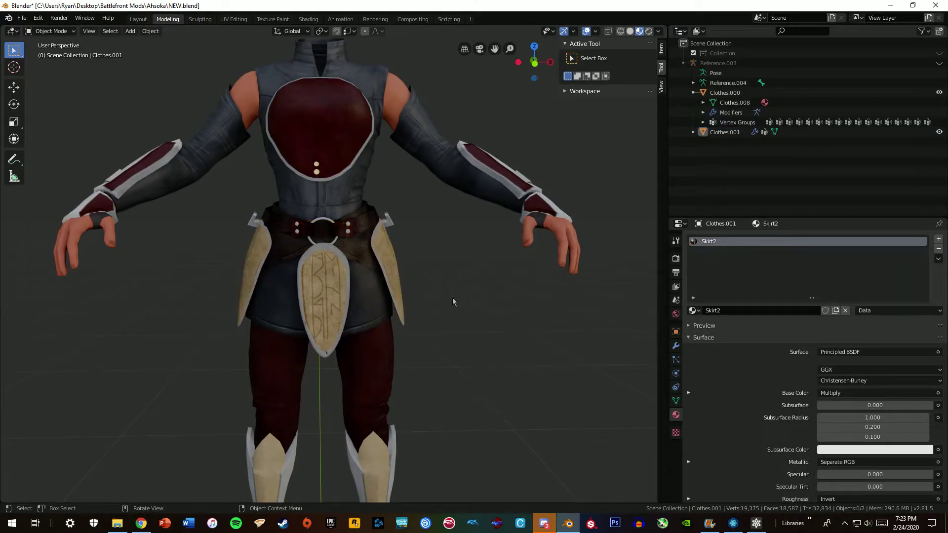
# Export the model as an FBX file named SKIRT
pyautogui.click(28, 20)
pyautogui.moveTo(52, 162)
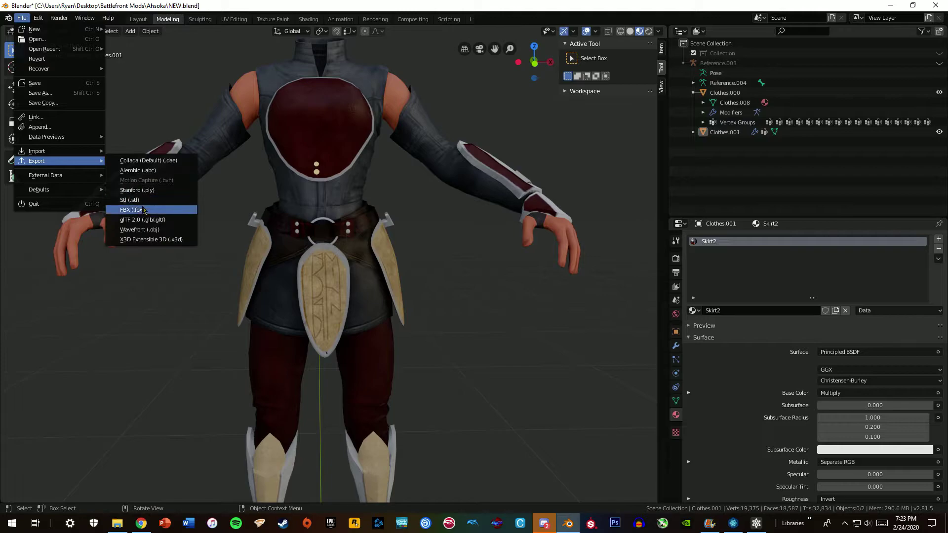
pyautogui.click(148, 210)
pyautogui.click(203, 52)
pyautogui.write('SKIRT')
pyautogui.press('Return')
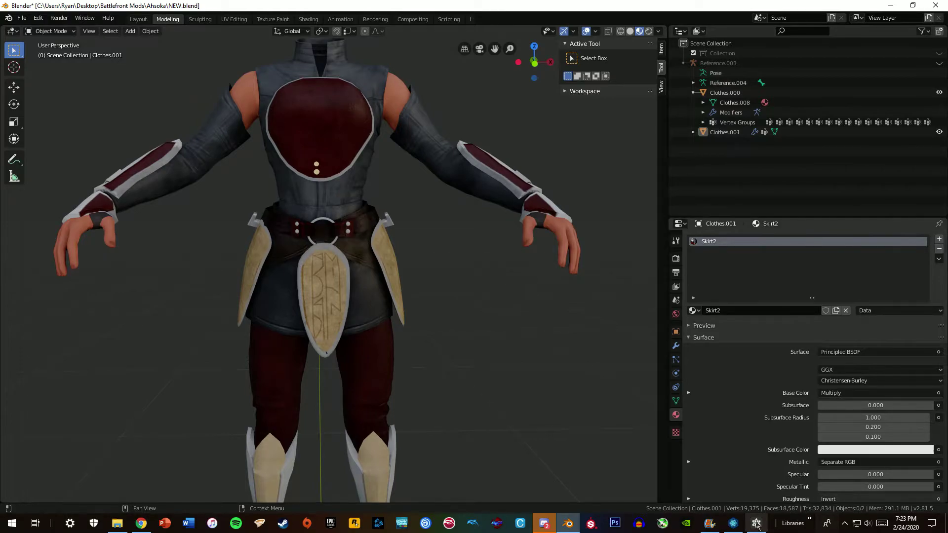
# Switch to Frosty Editor, clear the chunk filter, and browse to the rey_01_skirt_right_mesh_mesh resource folder
pyautogui.moveTo(730, 529)
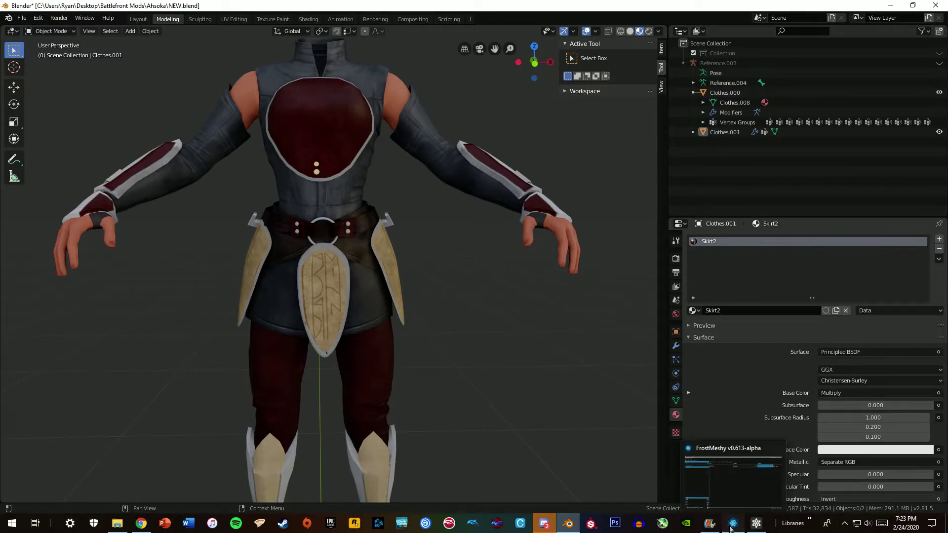
pyautogui.click(691, 466)
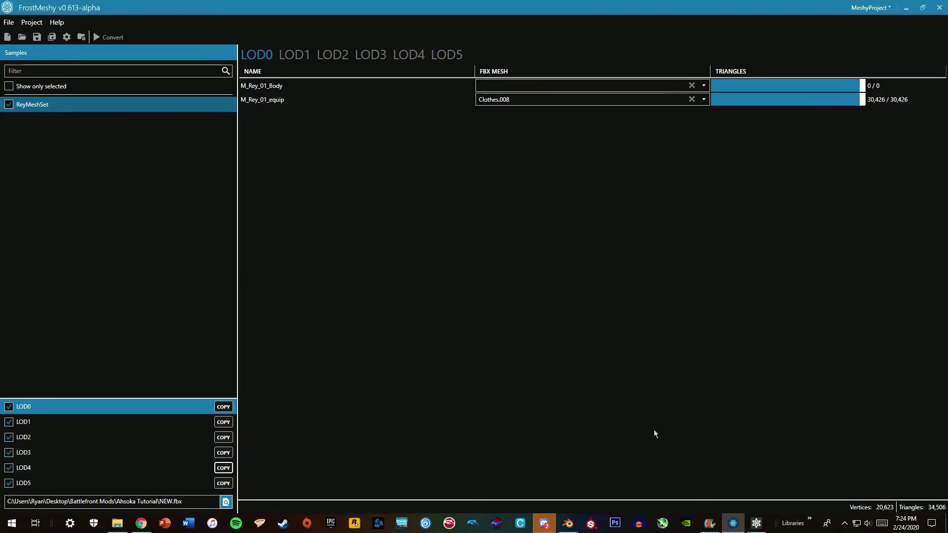
pyautogui.click(756, 523)
pyautogui.moveTo(313, 54); pyautogui.dragTo(199, 54)
pyautogui.press('BackSpace')
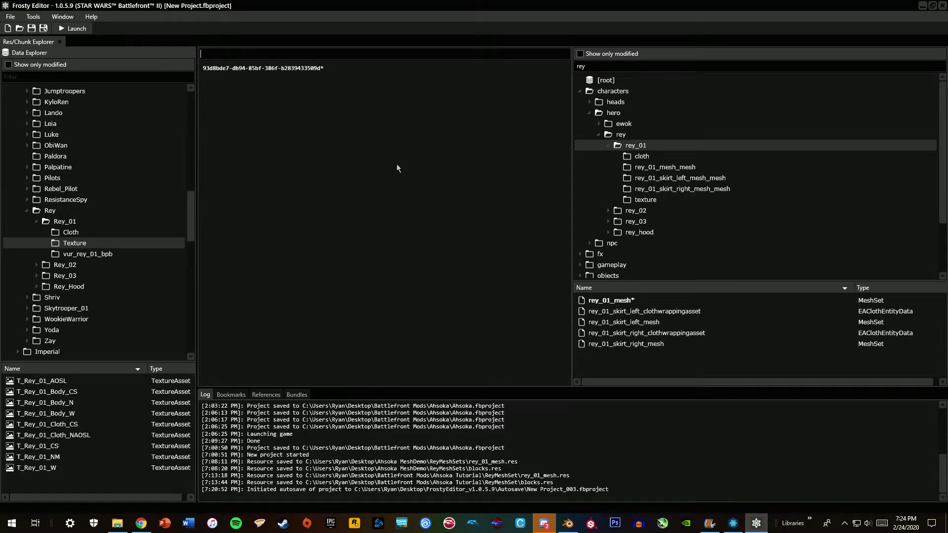
pyautogui.click(661, 177)
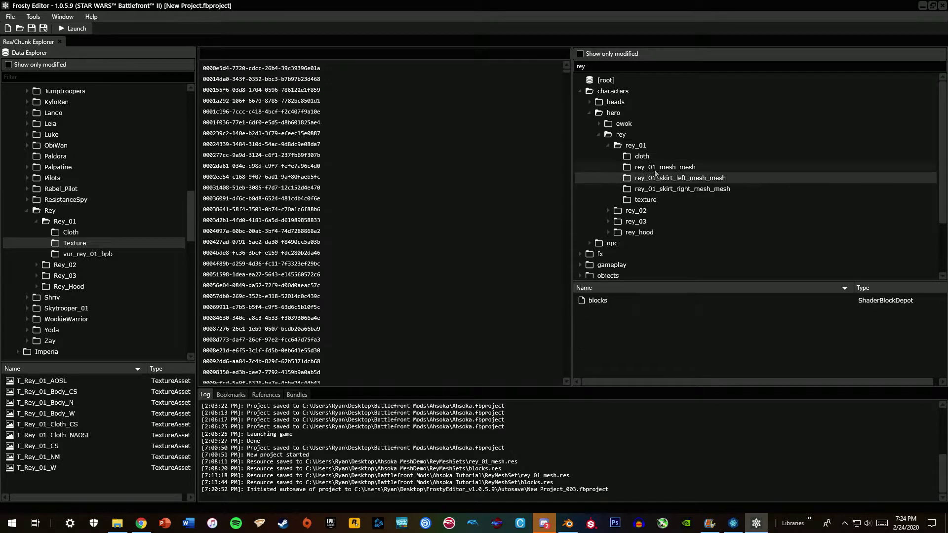
pyautogui.click(675, 199)
pyautogui.click(675, 188)
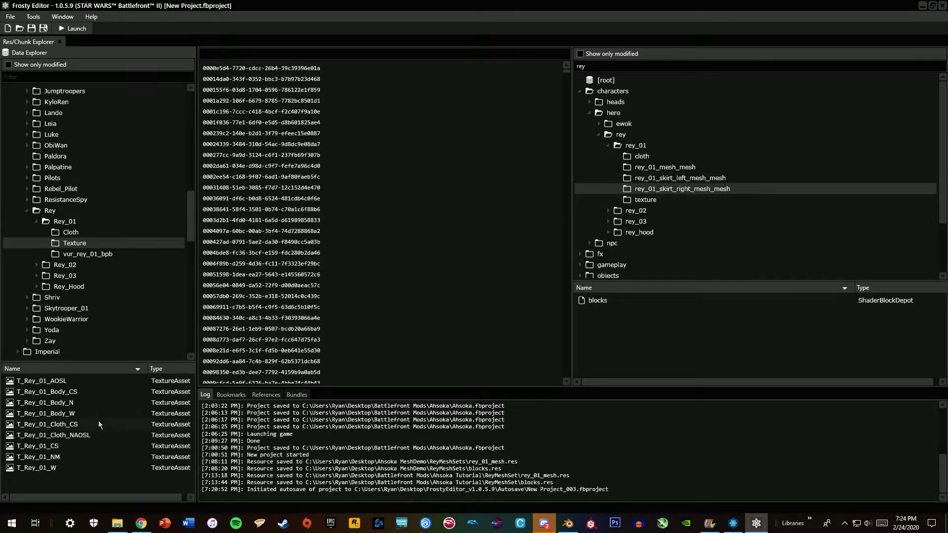
# Open the rey_01_skirt_right_mesh asset from the Rey_01 folder, examine its shape from several angles, and close it
pyautogui.click(72, 223)
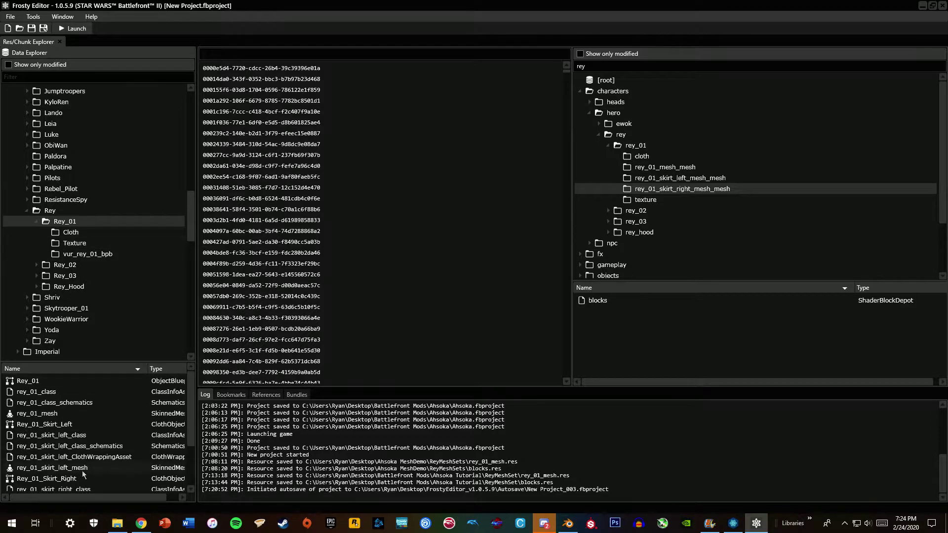
pyautogui.scroll(-2, 81, 475)
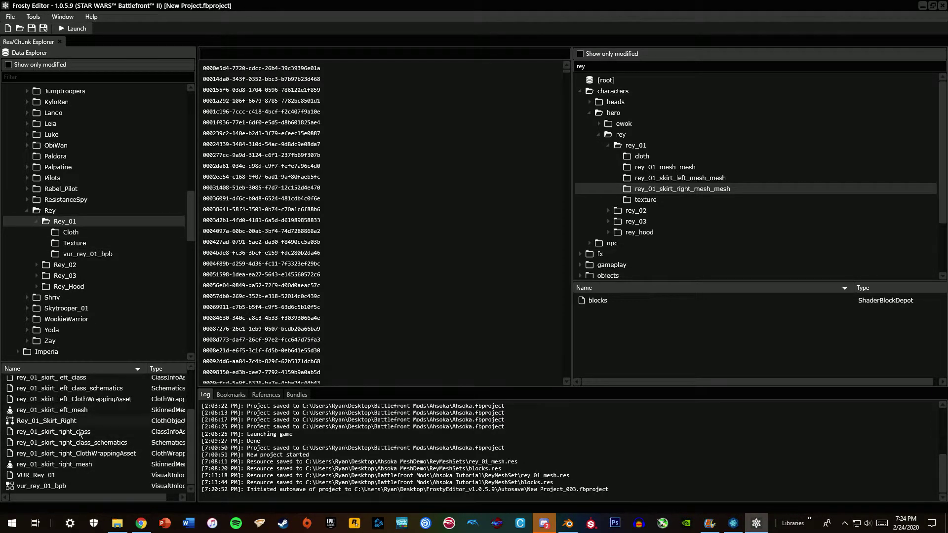
pyautogui.doubleClick(77, 465)
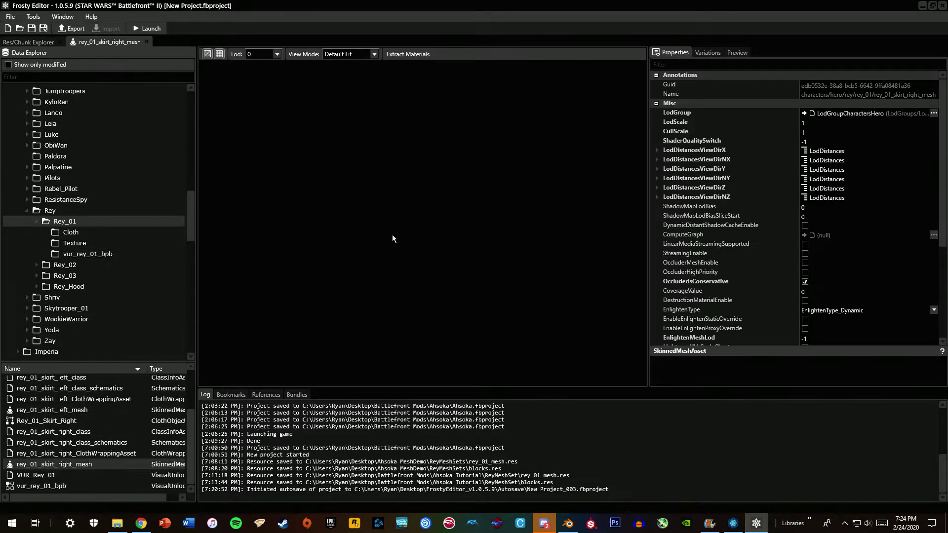
pyautogui.moveTo(399, 238); pyautogui.dragTo(402, 190, button='right')
pyautogui.moveTo(383, 267); pyautogui.dragTo(454, 269, button='right')
pyautogui.press('w')
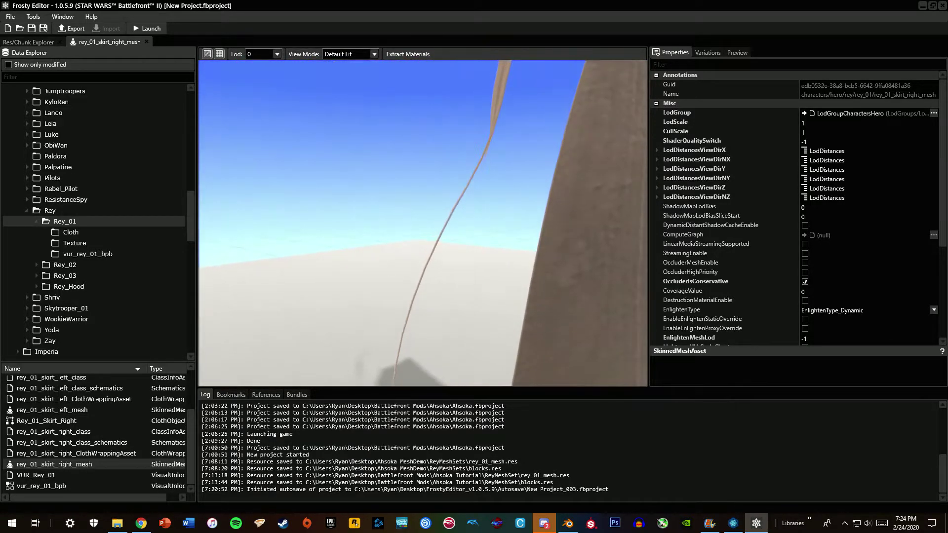
pyautogui.press('s')
pyautogui.moveTo(381, 269); pyautogui.dragTo(423, 263, button='right')
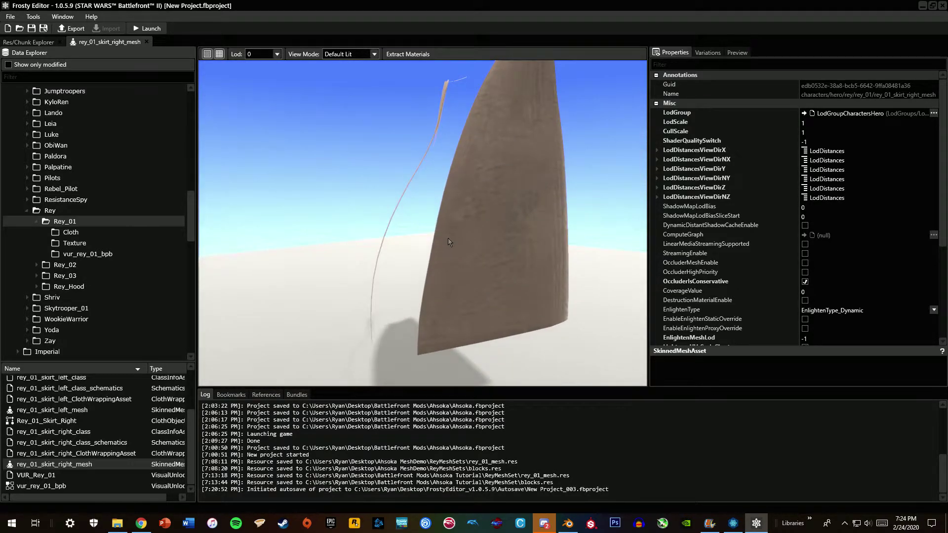
pyautogui.scroll(-3, 477, 205)
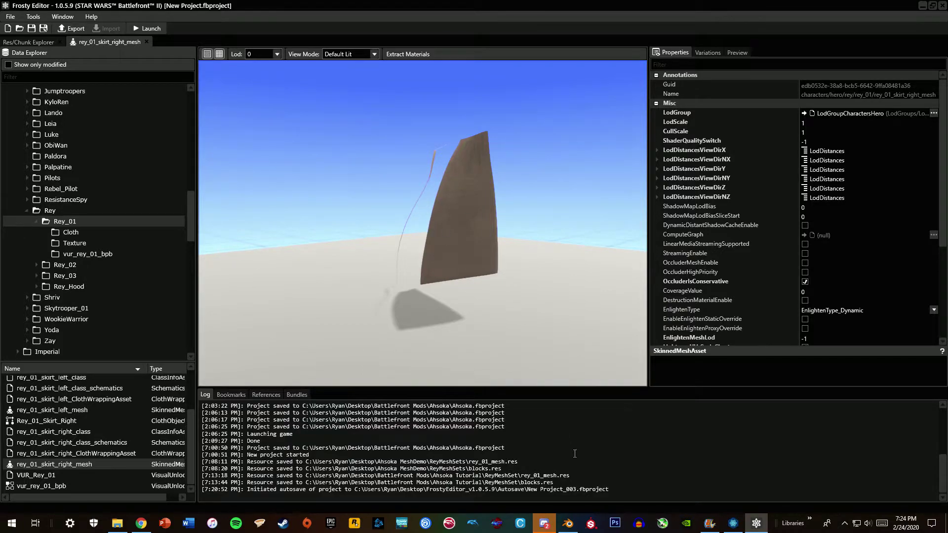
pyautogui.hotkey('alt', 'Tab')
pyautogui.hotkey('alt', 'Tab')
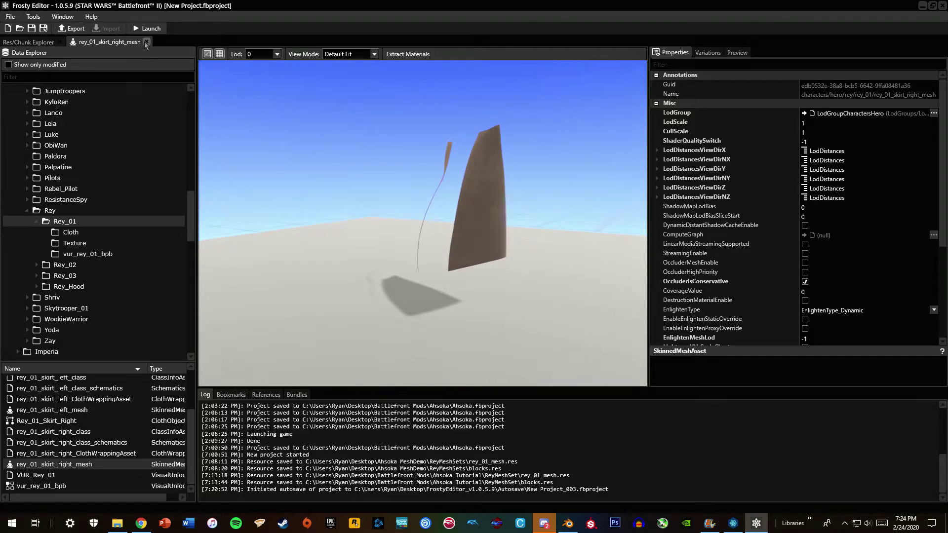
pyautogui.click(145, 42)
# Export the rey_01_skirt_right_clothwrappingasset resource into a new ReyRSkirtSet folder inside Ahsoka Tutorial
pyautogui.click(636, 146)
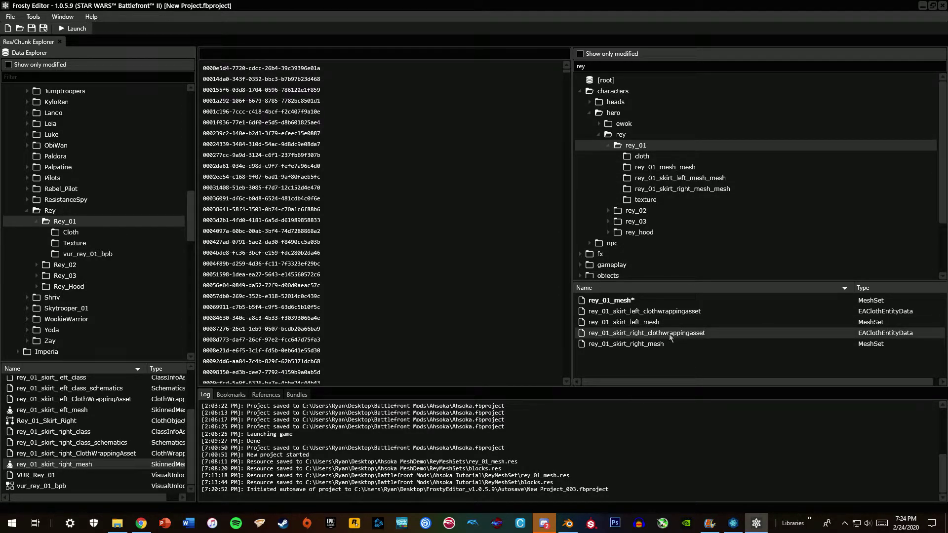
pyautogui.click(651, 346)
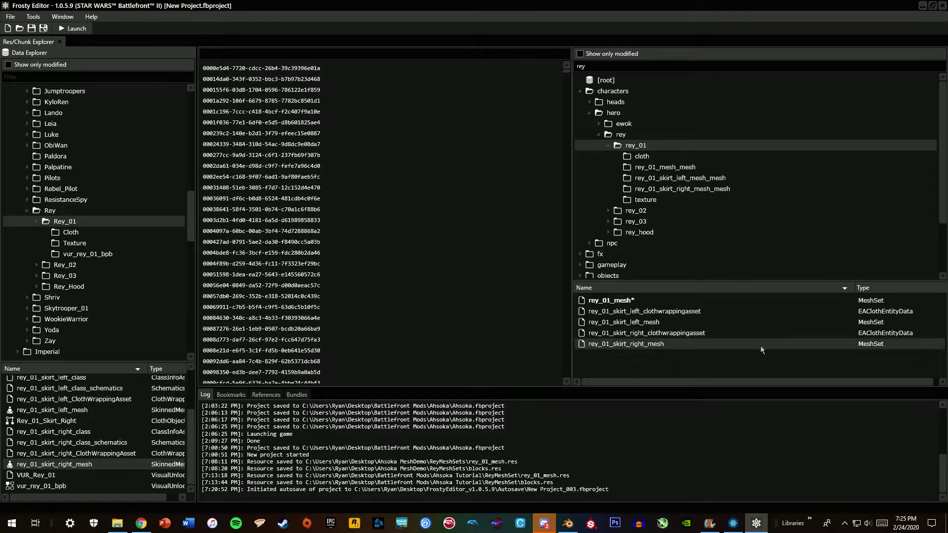
pyautogui.rightClick(665, 337)
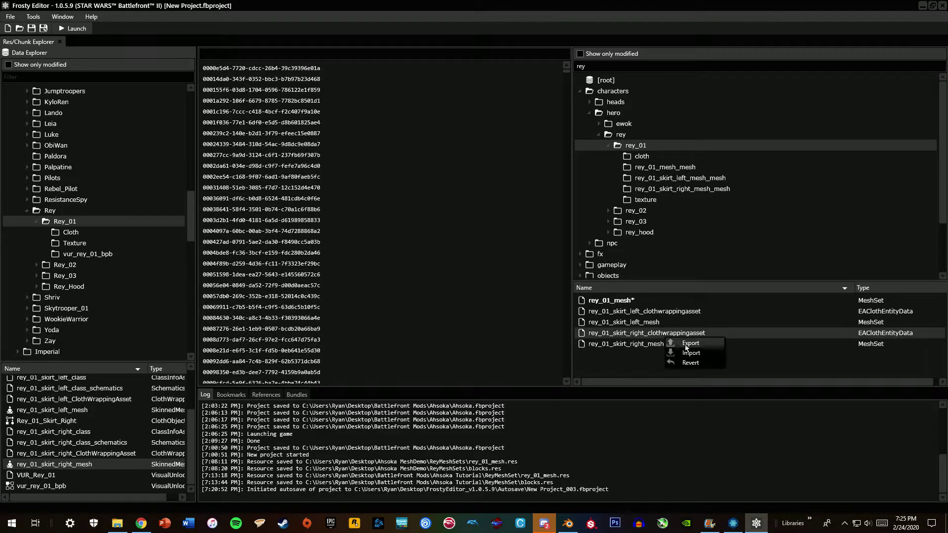
pyautogui.click(691, 343)
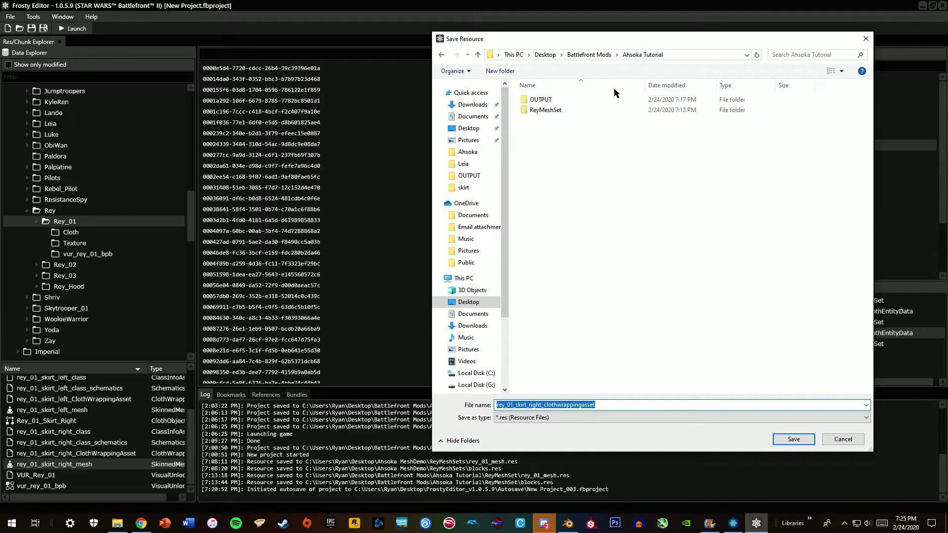
pyautogui.click(501, 71)
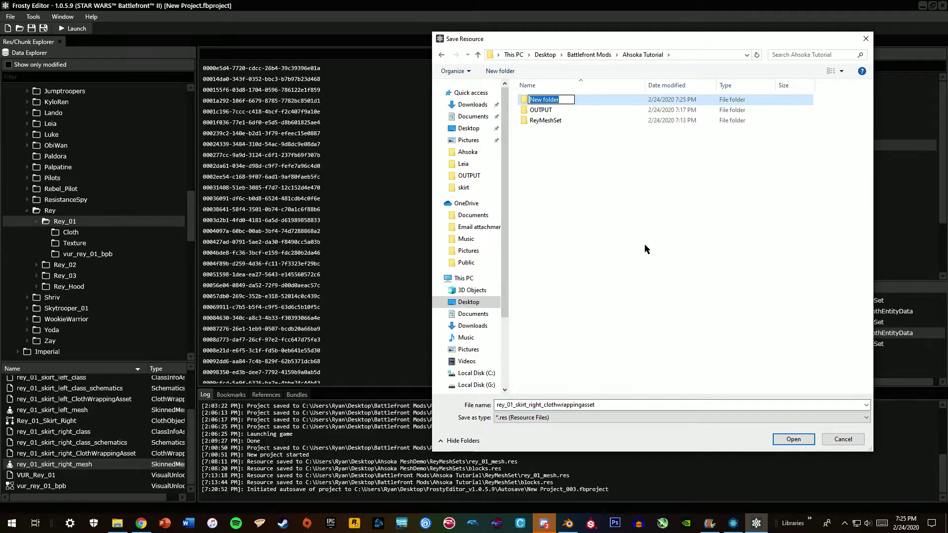
pyautogui.write('ReyRSkirtSet')
pyautogui.press('Return')
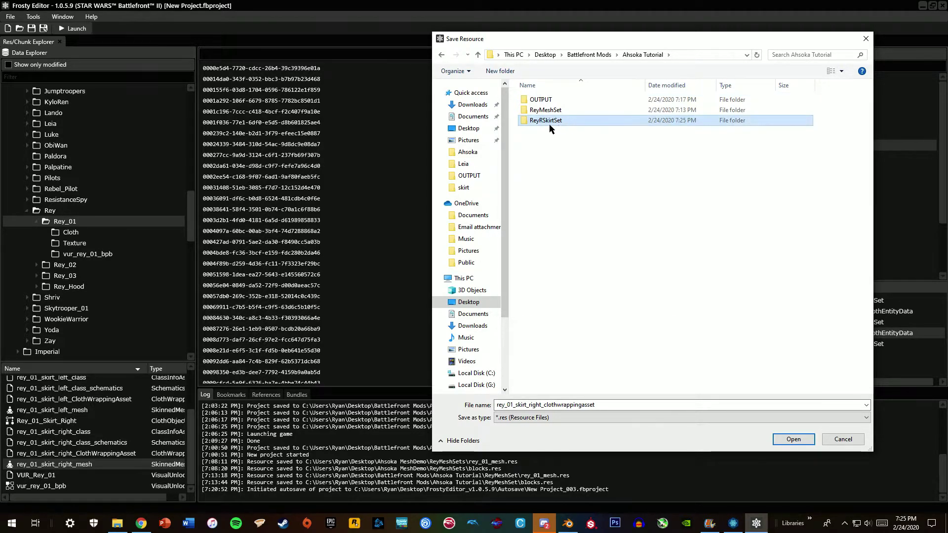
pyautogui.doubleClick(553, 120)
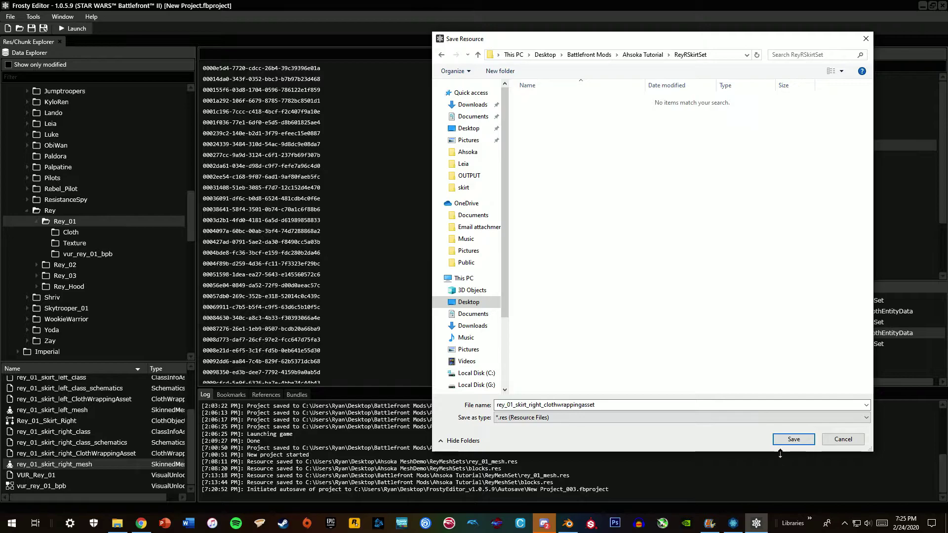
pyautogui.click(805, 439)
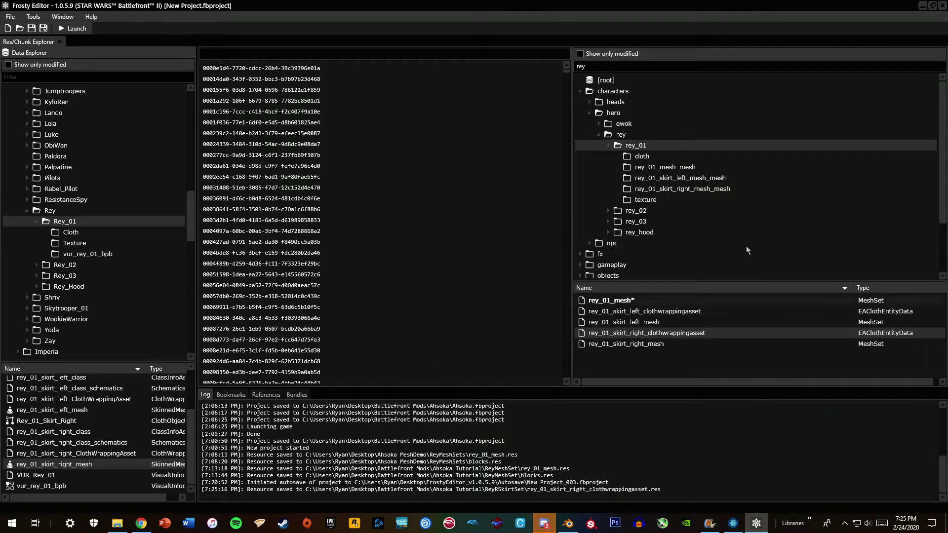
# Export the rey_01_skirt_right_mesh resource as a .res file into the ReyRSkirtSet folder
pyautogui.rightClick(639, 346)
pyautogui.click(667, 354)
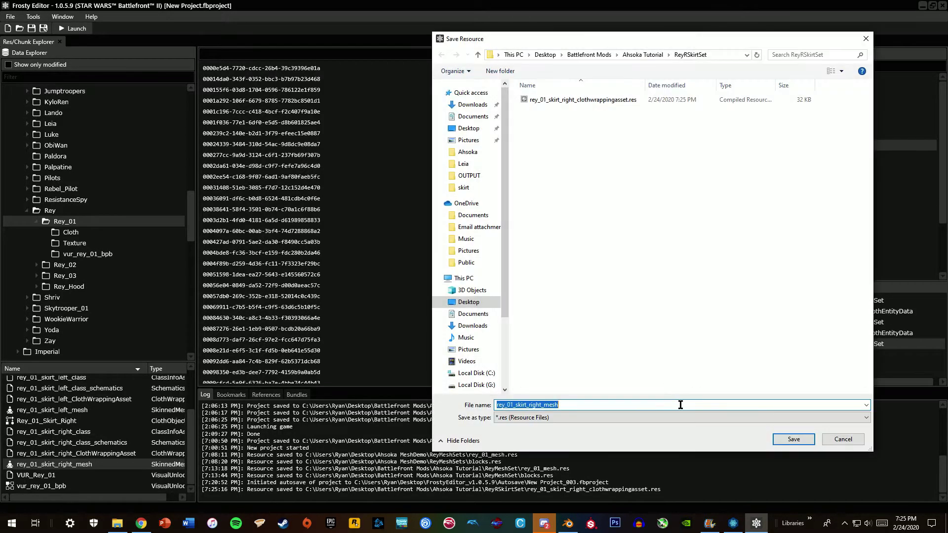
pyautogui.click(778, 442)
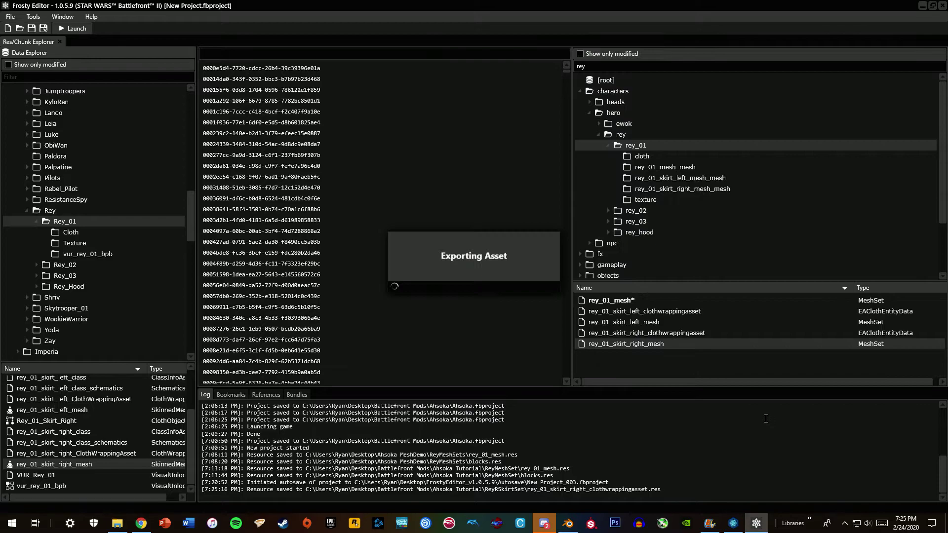
# Export the rey_01_skirt_right_eacloth resource from the cloth folder into ReyRSkirtSet
pyautogui.click(642, 156)
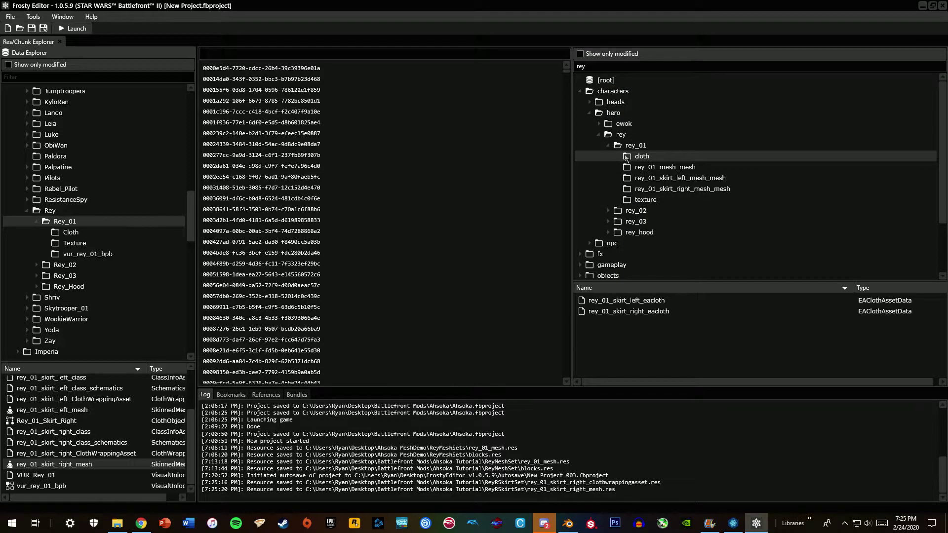
pyautogui.rightClick(660, 313)
pyautogui.click(677, 326)
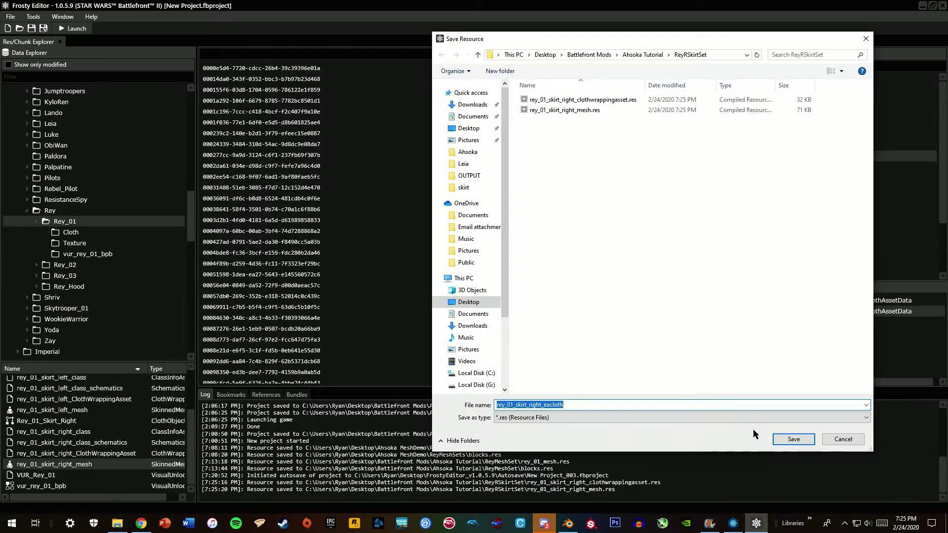
pyautogui.click(795, 439)
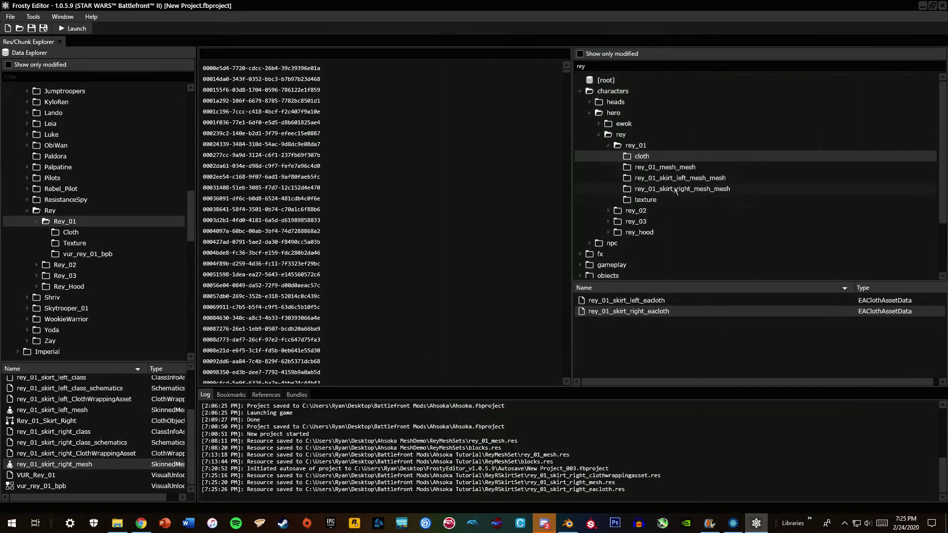
# Export the blocks resource of rey_01_skirt_right_mesh_mesh into the ReyRSkirtSet folder
pyautogui.click(676, 190)
pyautogui.rightClick(606, 301)
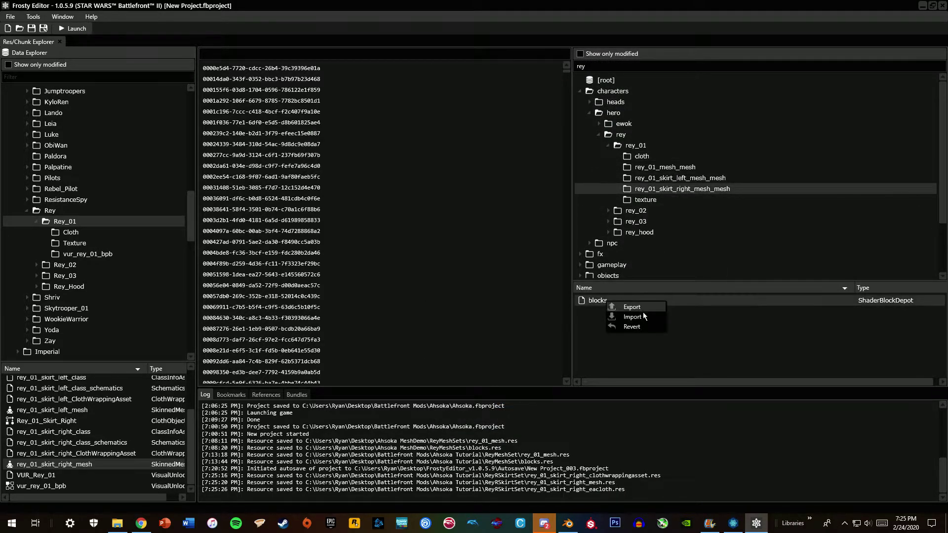
pyautogui.click(628, 317)
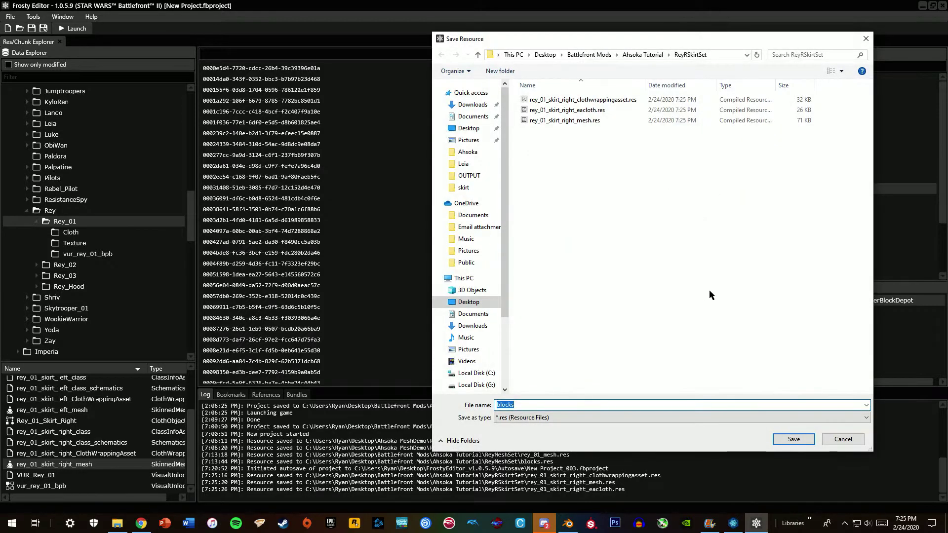
pyautogui.click(785, 439)
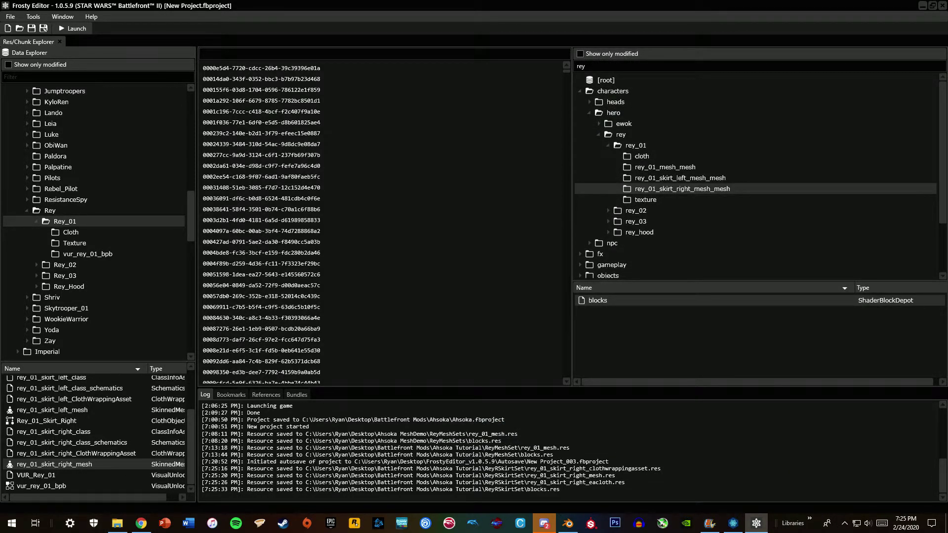
# Check the exported resource files in the ReyRSkirtSet folder in File Explorer, and minimize the window
pyautogui.click(117, 523)
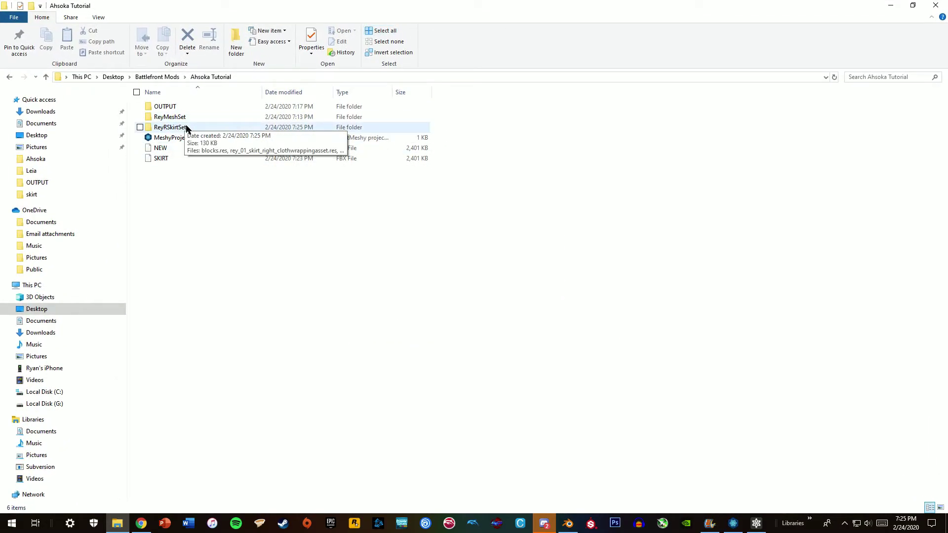
pyautogui.doubleClick(185, 127)
pyautogui.click(176, 106)
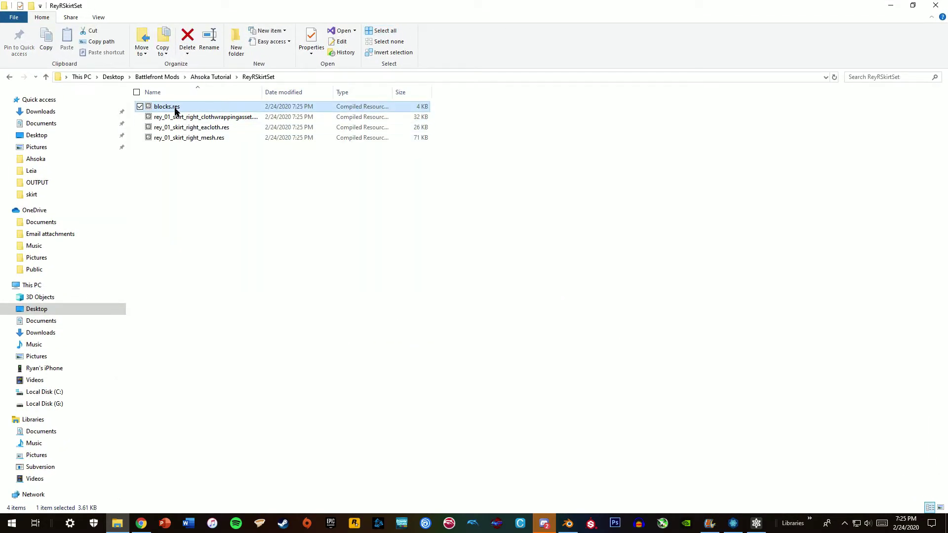
pyautogui.click(237, 119)
pyautogui.click(234, 129)
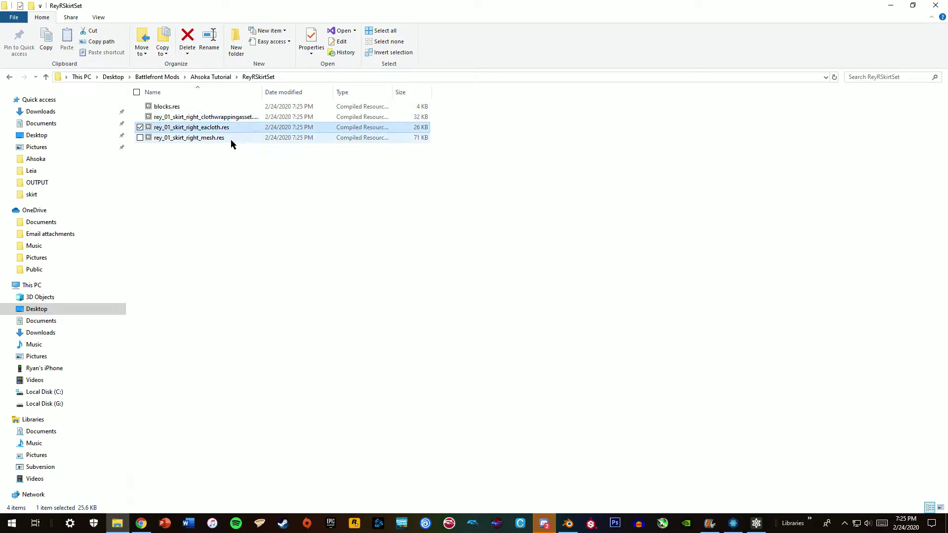
pyautogui.click(204, 139)
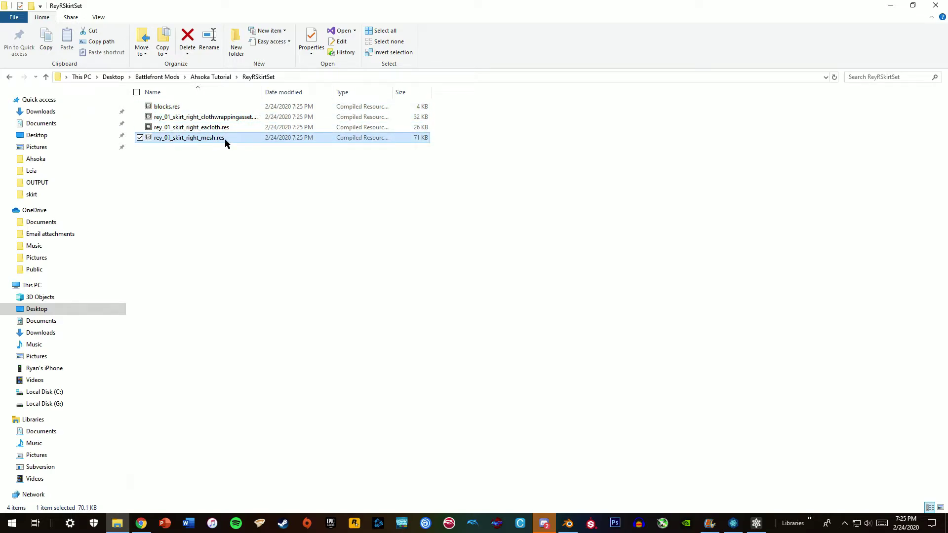
pyautogui.click(890, 6)
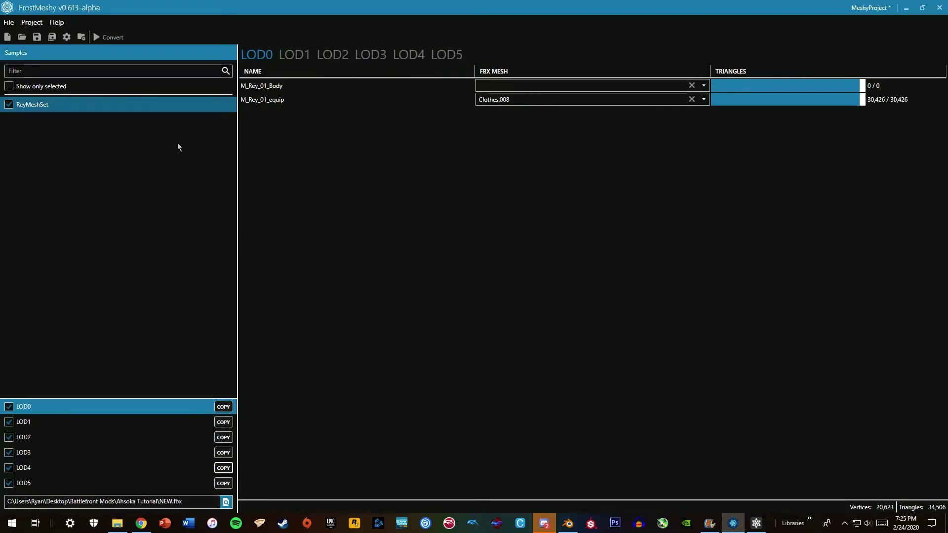
# Switch to FrostMeshy, save the project and reopen MeshyProject from the Ahsoka Tutorial folder to reload the samples
pyautogui.click(733, 523)
pyautogui.click(36, 37)
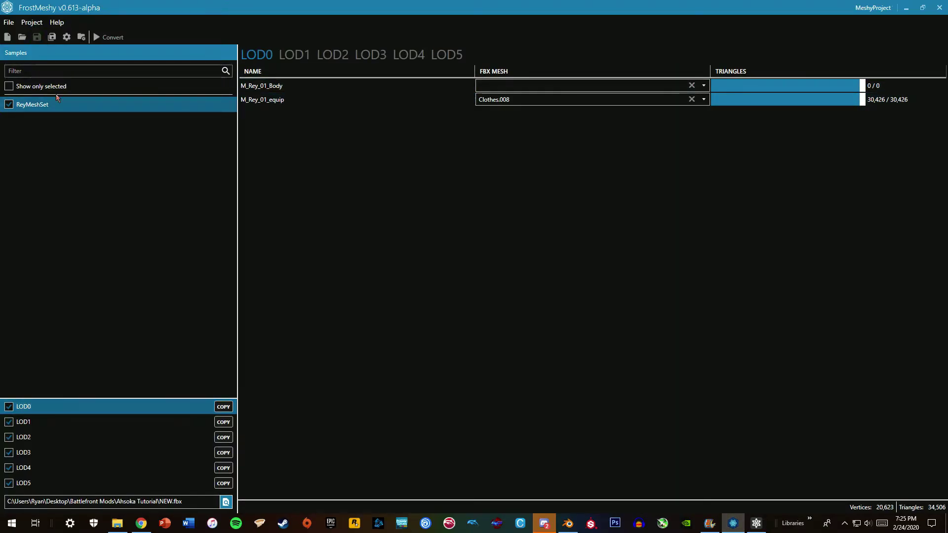
pyautogui.click(21, 37)
pyautogui.click(172, 100)
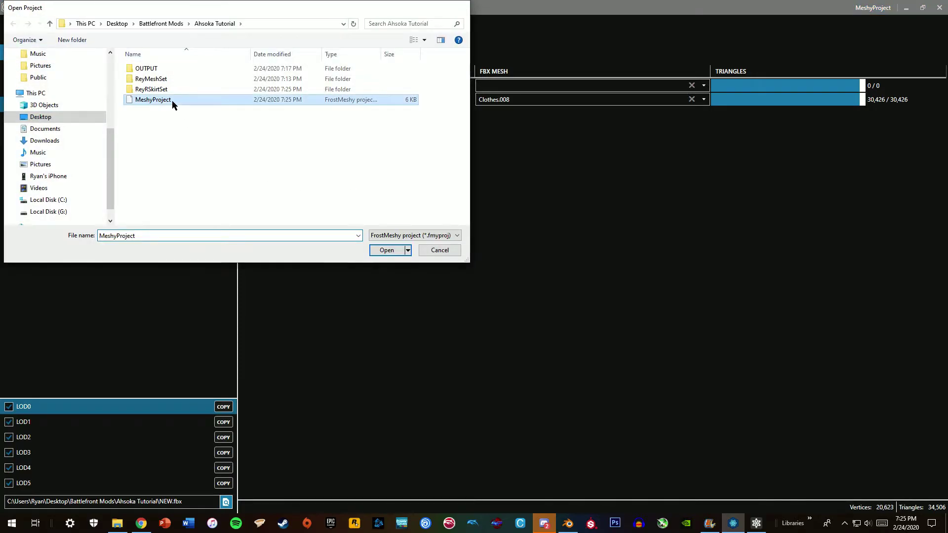
pyautogui.doubleClick(172, 99)
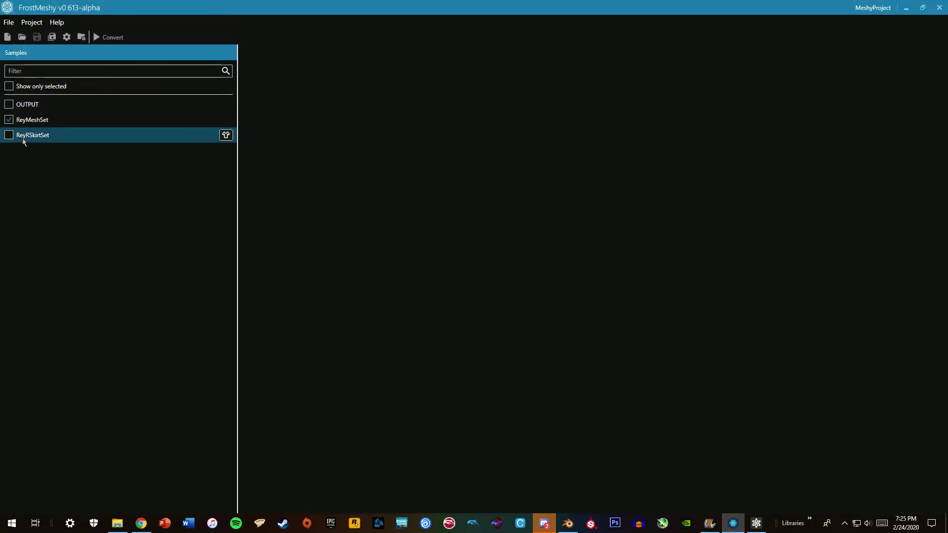
# Enable only the ReyRSkirtSet sample and load SKIRT.fbx as its FBX file
pyautogui.click(42, 140)
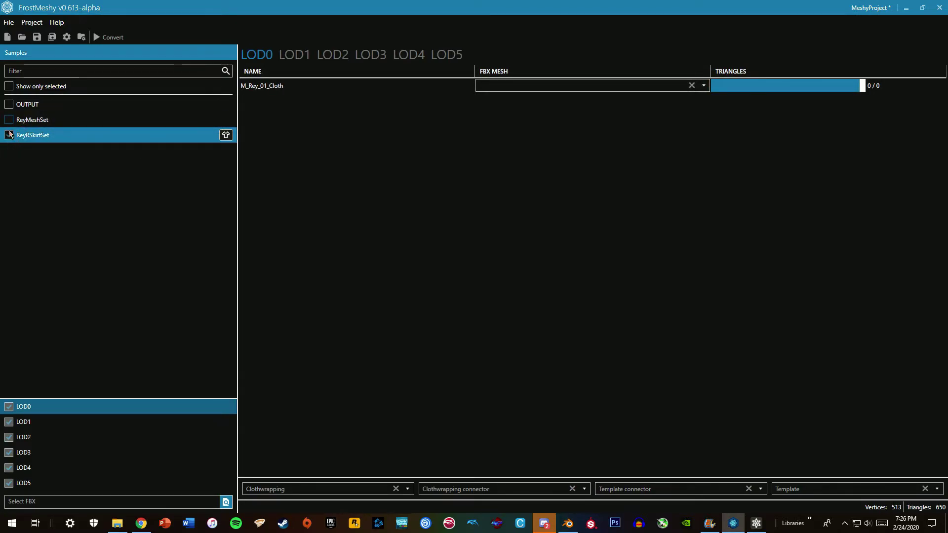
pyautogui.click(701, 86)
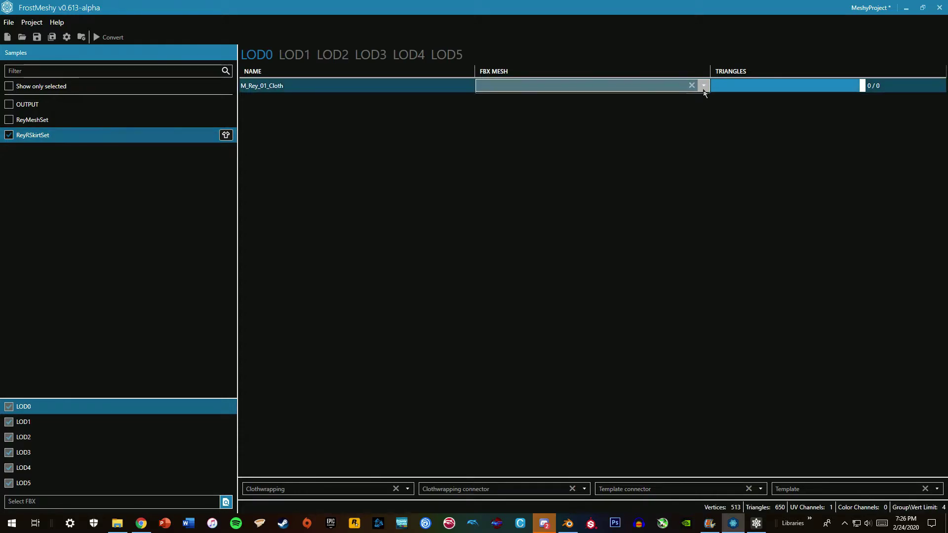
pyautogui.click(226, 502)
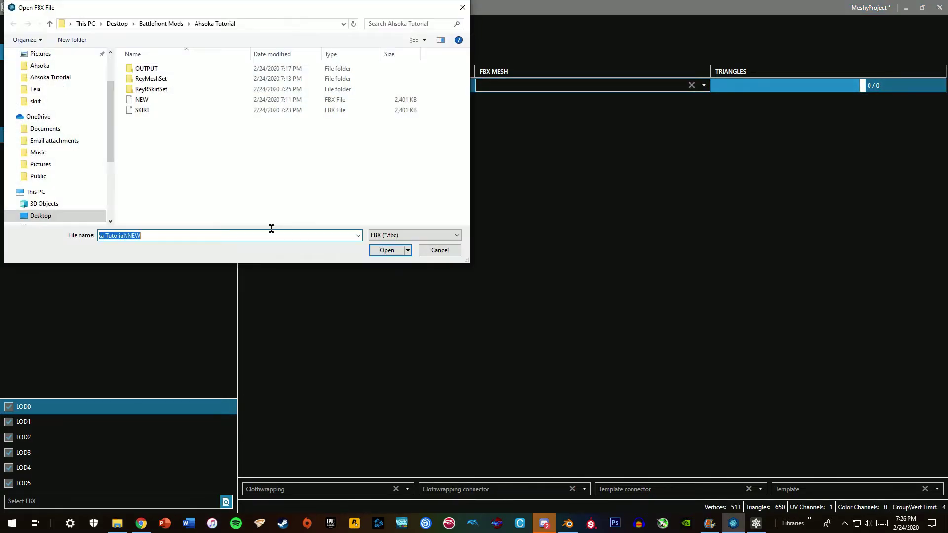
pyautogui.doubleClick(169, 111)
# Check the skirt's mesh data name in Blender, and assign Flappy.000 as the FBX mesh of M_Rey_01_Cloth in LOD0
pyautogui.click(704, 86)
pyautogui.click(658, 221)
pyautogui.hotkey('alt', 'Tab')
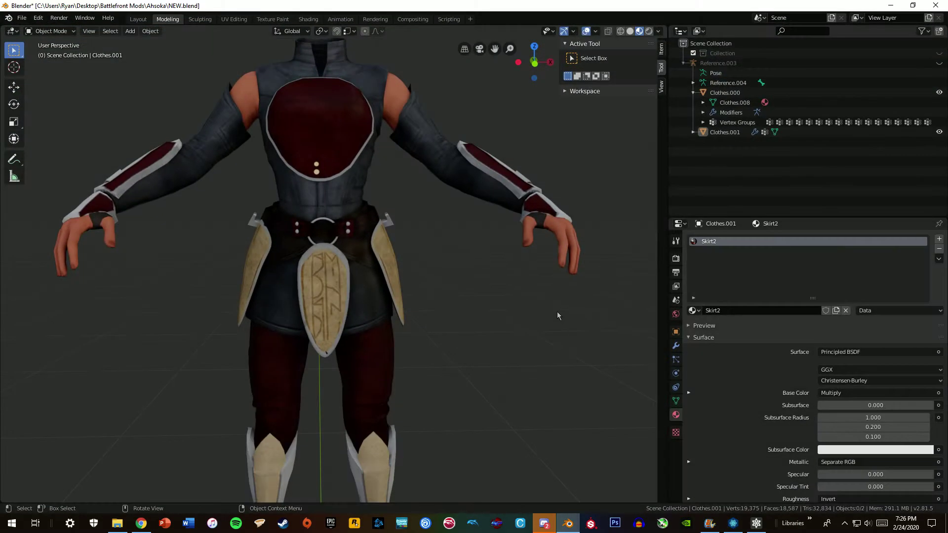
pyautogui.click(317, 332)
pyautogui.click(693, 132)
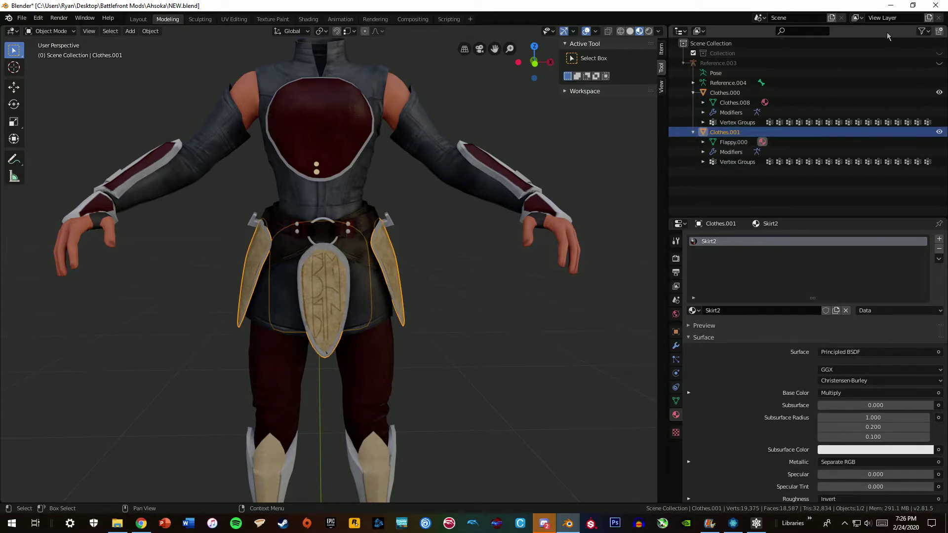
pyautogui.hotkey('alt', 'Tab')
pyautogui.click(704, 86)
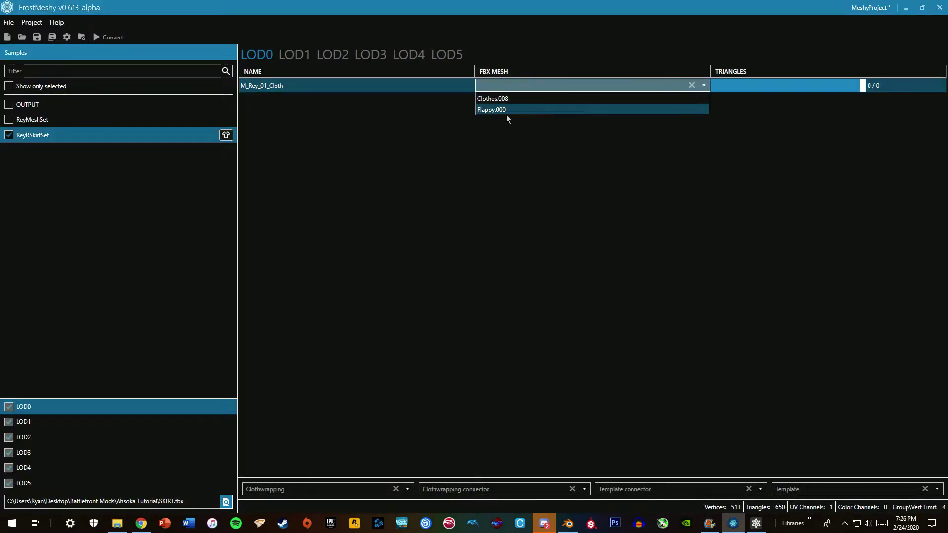
pyautogui.click(494, 109)
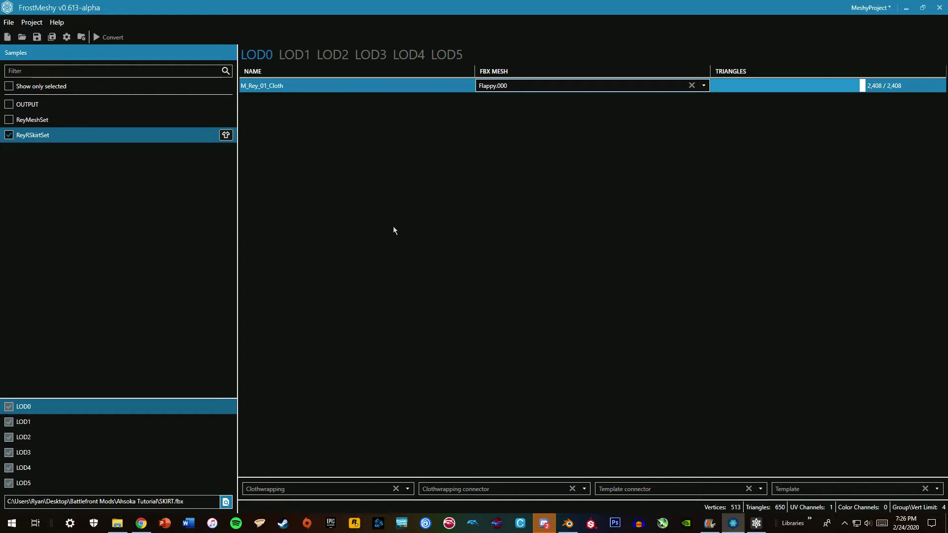
# Raise M_Rey_01_Cloth to the full 2,408 triangles in LOD1 and LOD2, and adjust its triangle count in LOD3
pyautogui.click(306, 59)
pyautogui.moveTo(785, 85); pyautogui.dragTo(880, 88)
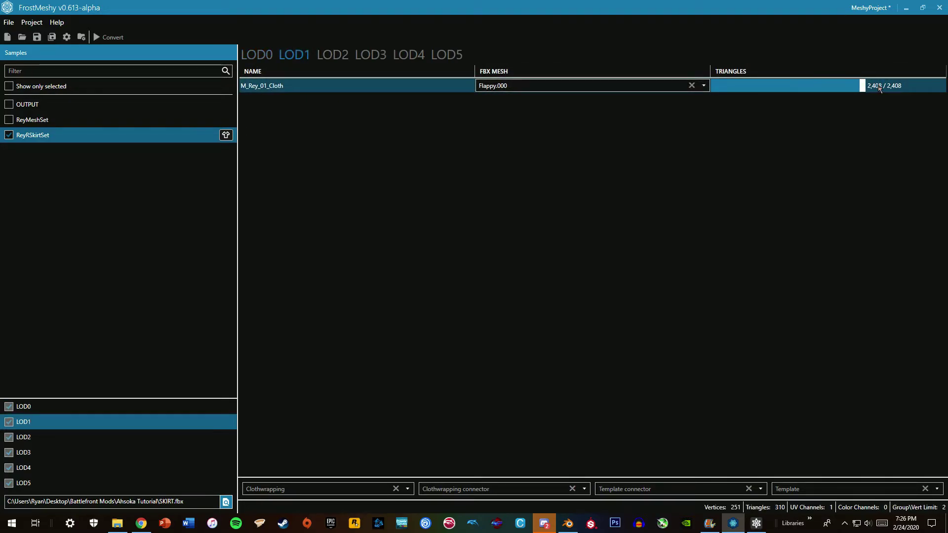
pyautogui.click(339, 55)
pyautogui.moveTo(781, 85); pyautogui.dragTo(879, 87)
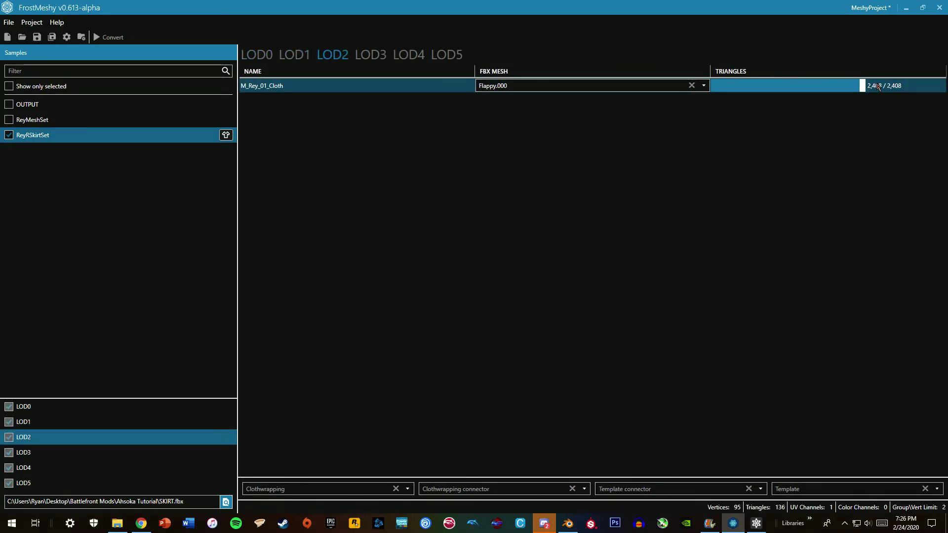
pyautogui.click(370, 54)
pyautogui.moveTo(799, 86)
pyautogui.mouseDown()
pyautogui.moveTo(844, 87)
pyautogui.moveTo(810, 87)
pyautogui.mouseUp()
# Check the M_Rey_01_Cloth triangle settings in LOD4 and LOD5, return to LOD0 and save the project
pyautogui.click(408, 54)
pyautogui.click(446, 55)
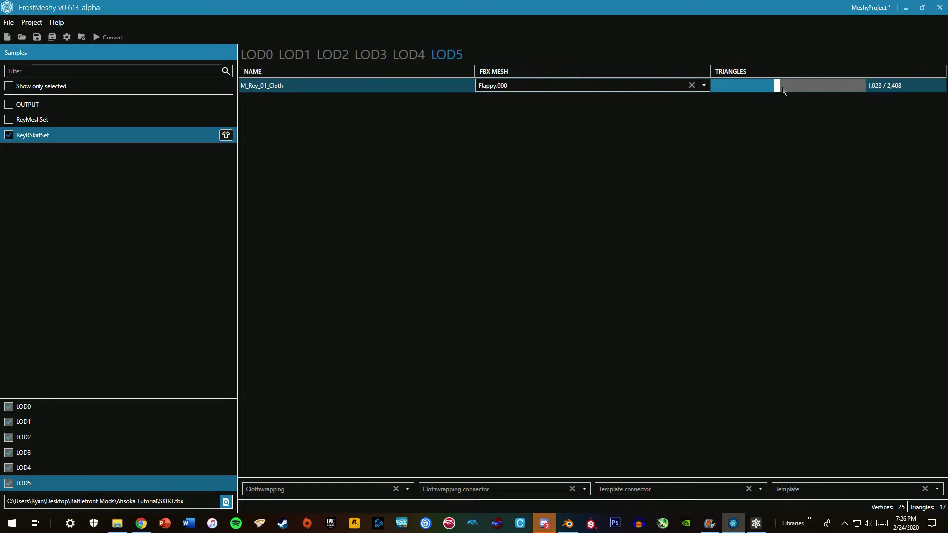
pyautogui.click(272, 56)
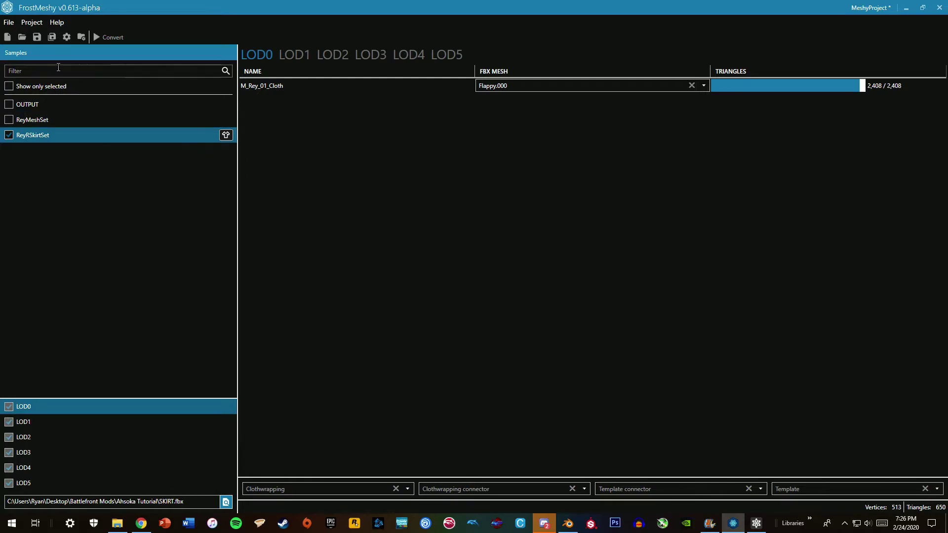
pyautogui.click(36, 37)
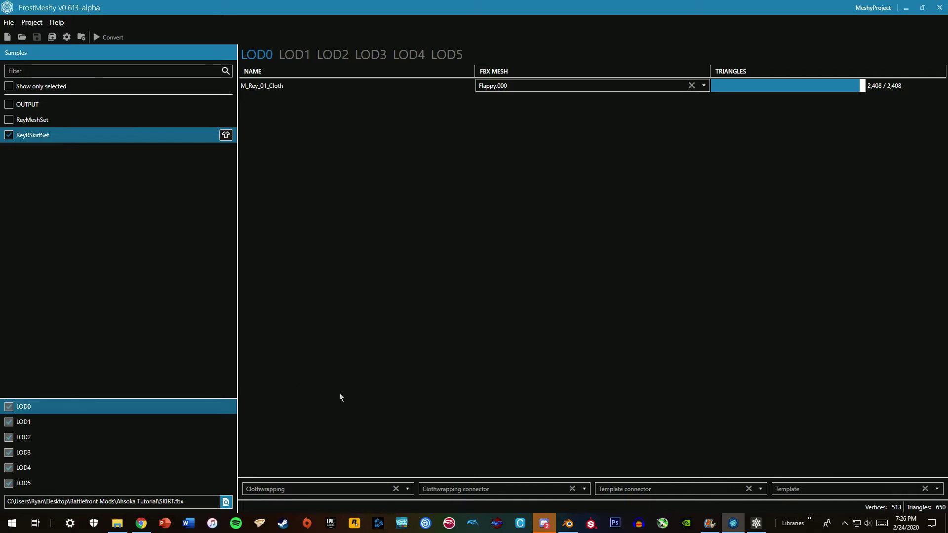
# Switch to Frosty Editor, filter the resources by "maul" and open the darthmaul_01 folder under characters/hero/darthmaul
pyautogui.click(568, 523)
pyautogui.click(568, 523)
pyautogui.click(757, 523)
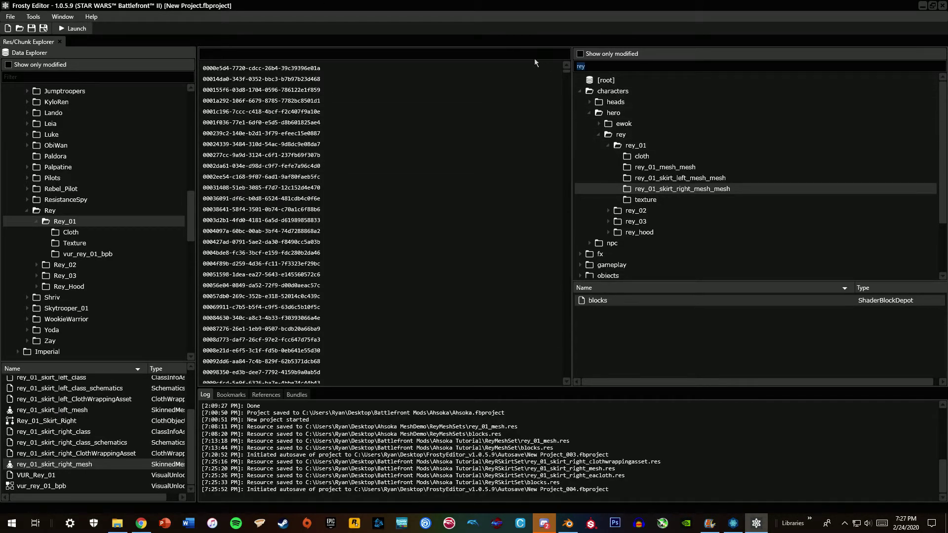
pyautogui.write('maul')
pyautogui.press('Return')
pyautogui.click(598, 124)
pyautogui.doubleClick(626, 135)
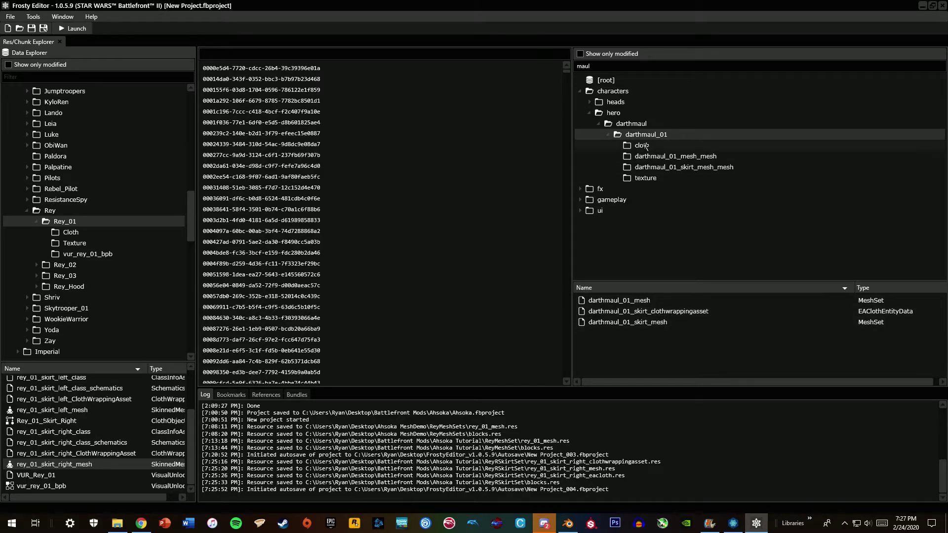
# Export the darthmaul_01_skirt_clothwrappingasset resource into a new folder named MaulSkirtSet inside Ahsoka Tutorial
pyautogui.rightClick(681, 312)
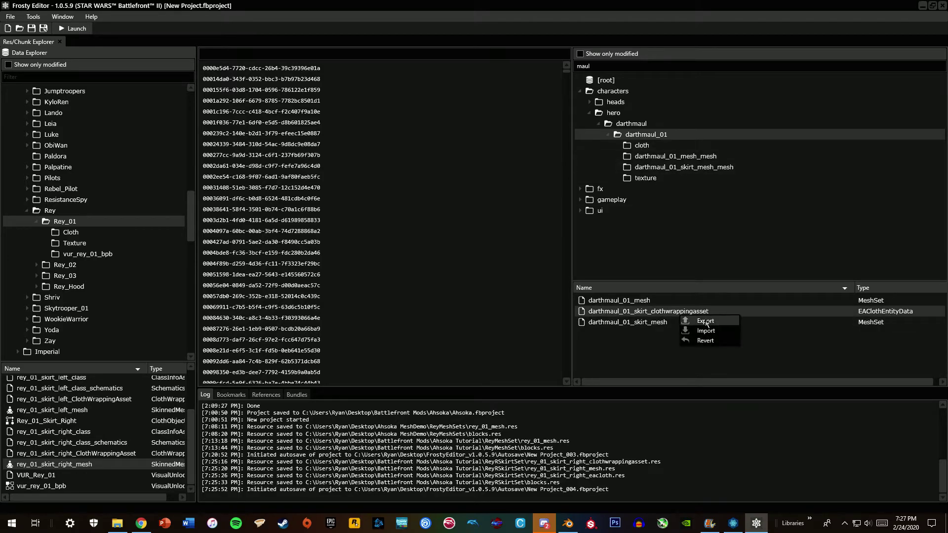
pyautogui.click(697, 320)
pyautogui.click(642, 54)
pyautogui.moveTo(493, 43); pyautogui.dragTo(369, 43)
pyautogui.click(375, 71)
pyautogui.write('MaulSkirtSet')
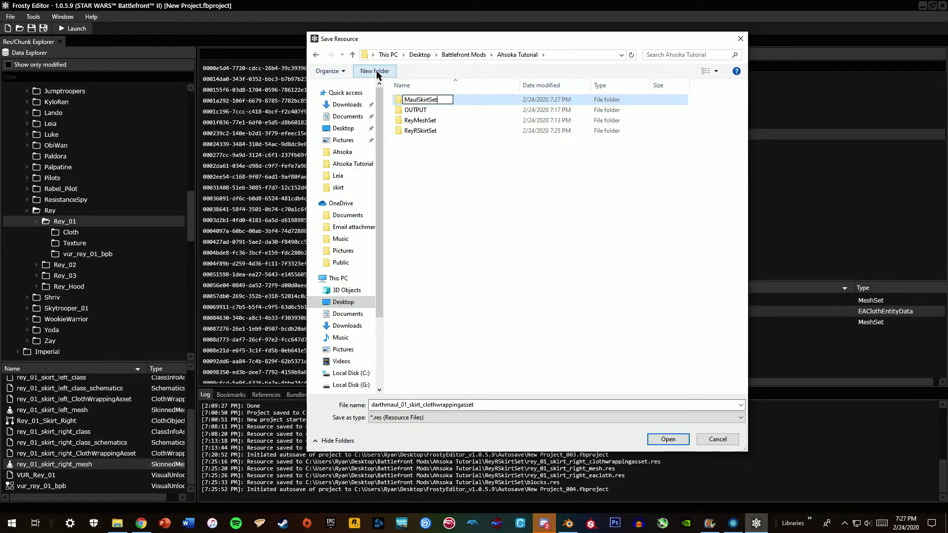
pyautogui.press('Return')
pyautogui.doubleClick(425, 100)
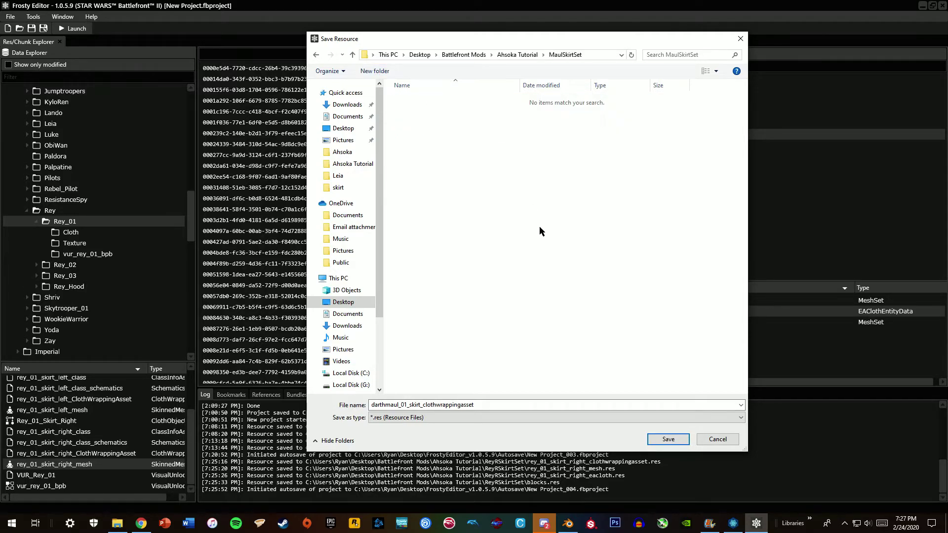
pyautogui.click(674, 442)
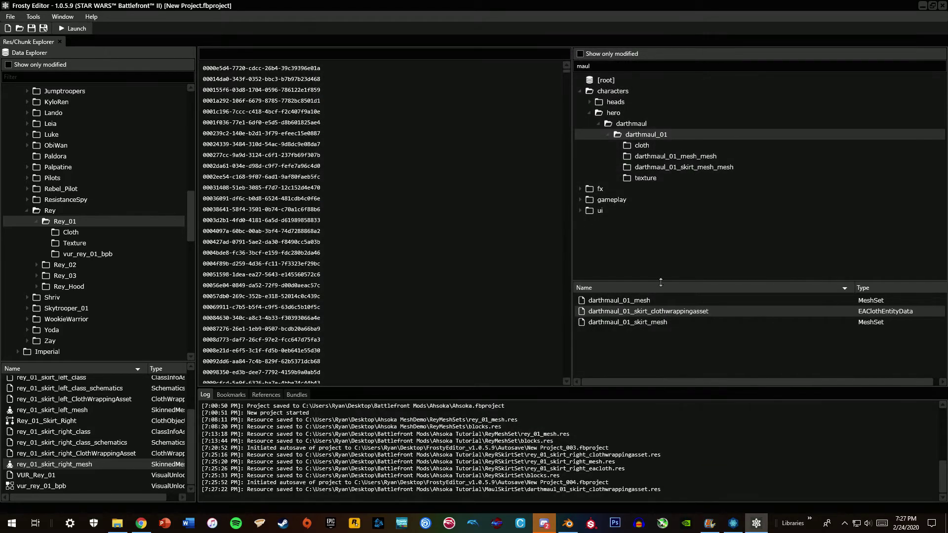
# Export the darthmaul_01_skirt_mesh resource into the MaulSkirtSet folder
pyautogui.rightClick(653, 325)
pyautogui.click(682, 334)
pyautogui.click(662, 449)
# Export the darthmaul_01_skirt_eacloth resource from the cloth folder into MaulSkirtSet
pyautogui.click(642, 145)
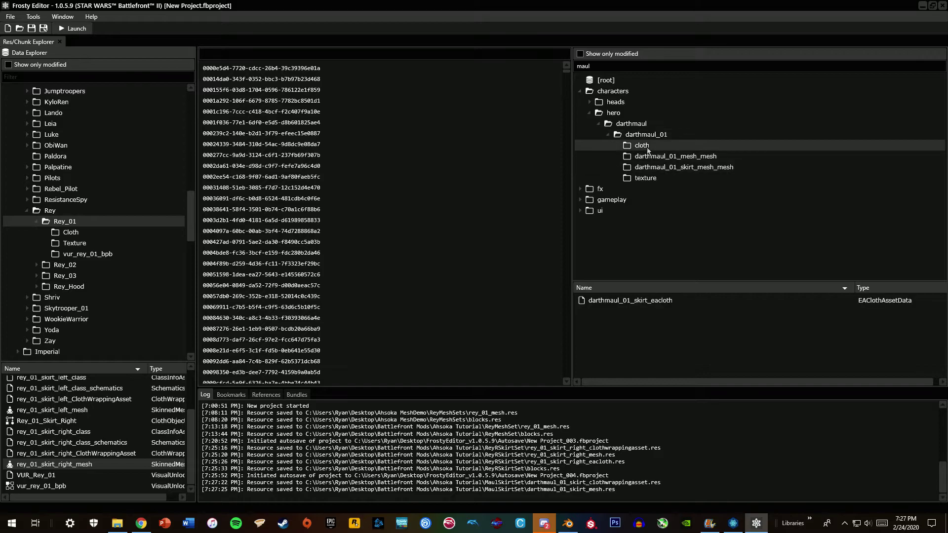
pyautogui.rightClick(648, 301)
pyautogui.click(672, 315)
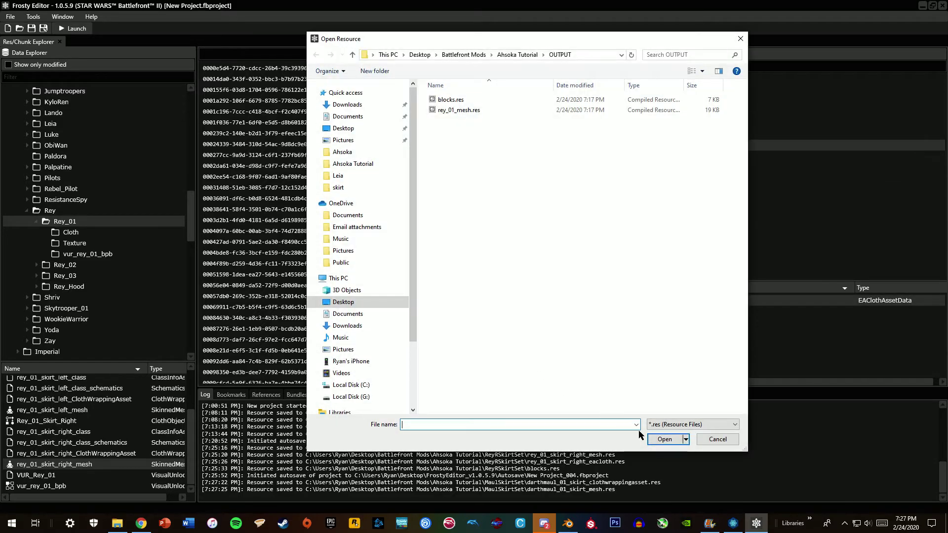
pyautogui.click(718, 439)
pyautogui.rightClick(648, 301)
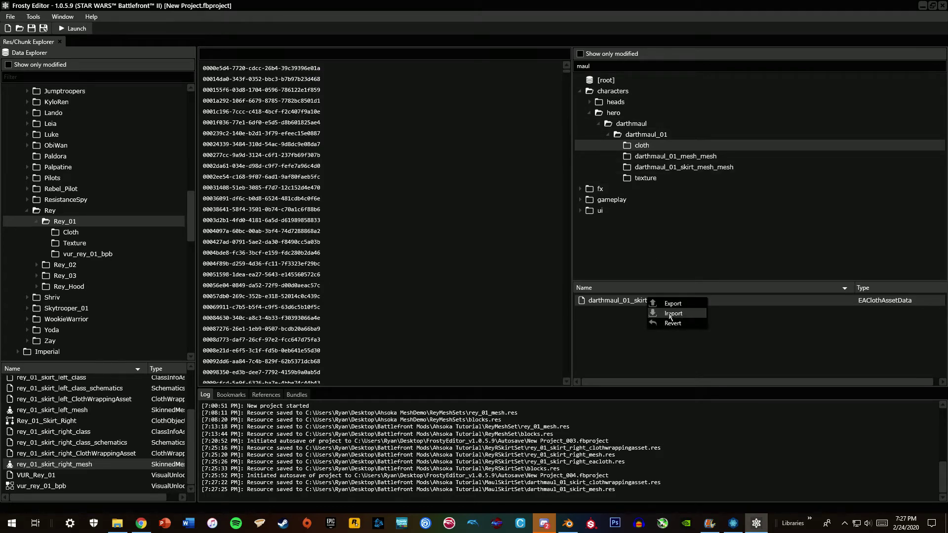
pyautogui.click(666, 305)
pyautogui.click(668, 439)
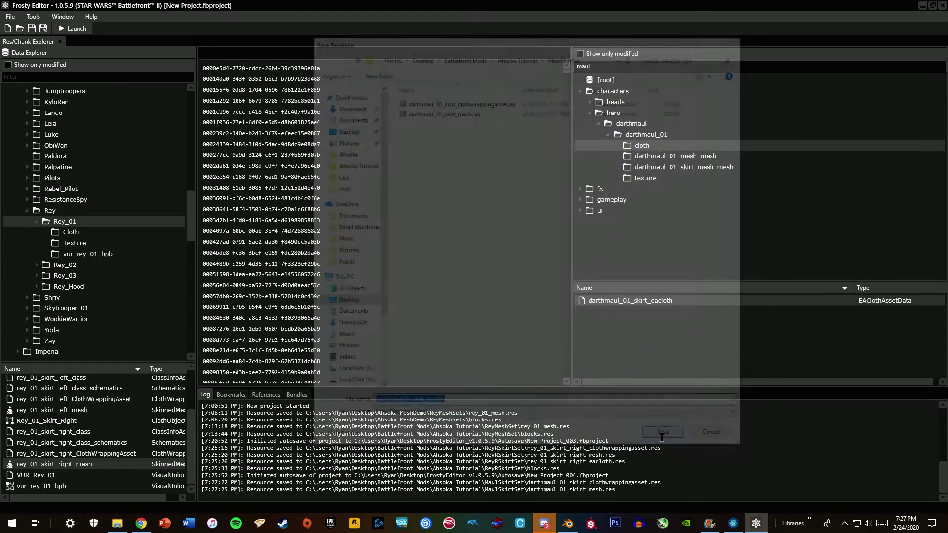
# Export the blocks resource of darthmaul_01_skirt_mesh_mesh into the MaulSkirtSet folder
pyautogui.rightClick(606, 303)
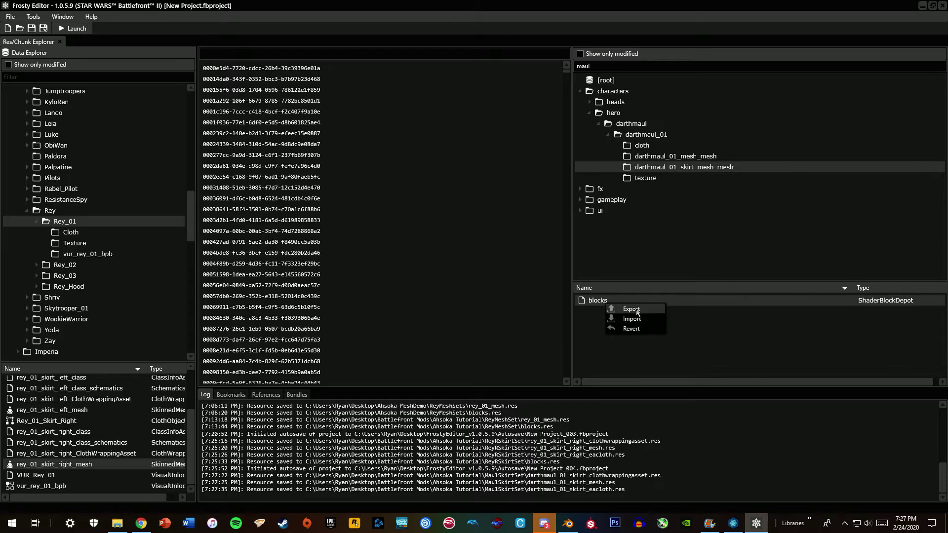
pyautogui.click(616, 308)
pyautogui.click(664, 432)
# Check the exported resource files in the MaulSkirtSet folder in File Explorer, and minimize the window
pyautogui.click(117, 524)
pyautogui.click(221, 76)
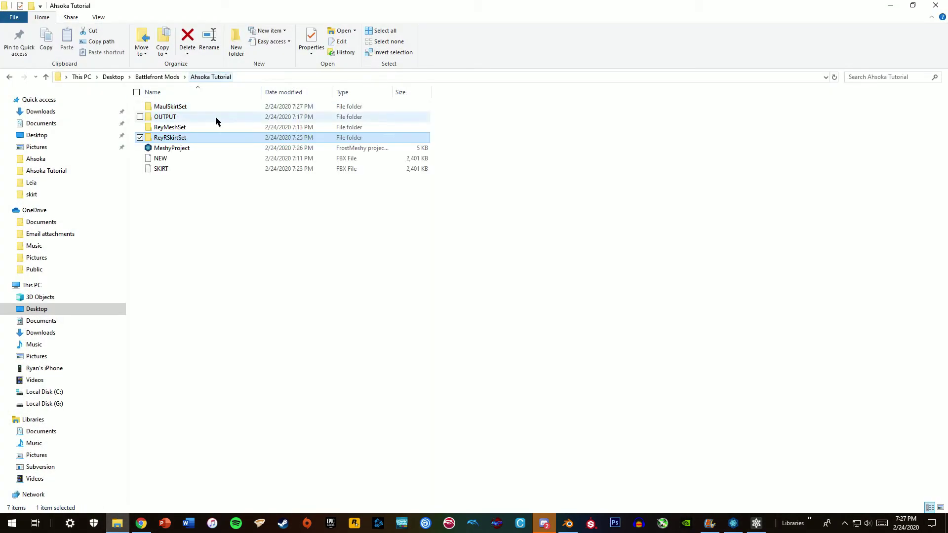
pyautogui.doubleClick(180, 108)
pyautogui.click(171, 110)
pyautogui.click(250, 121)
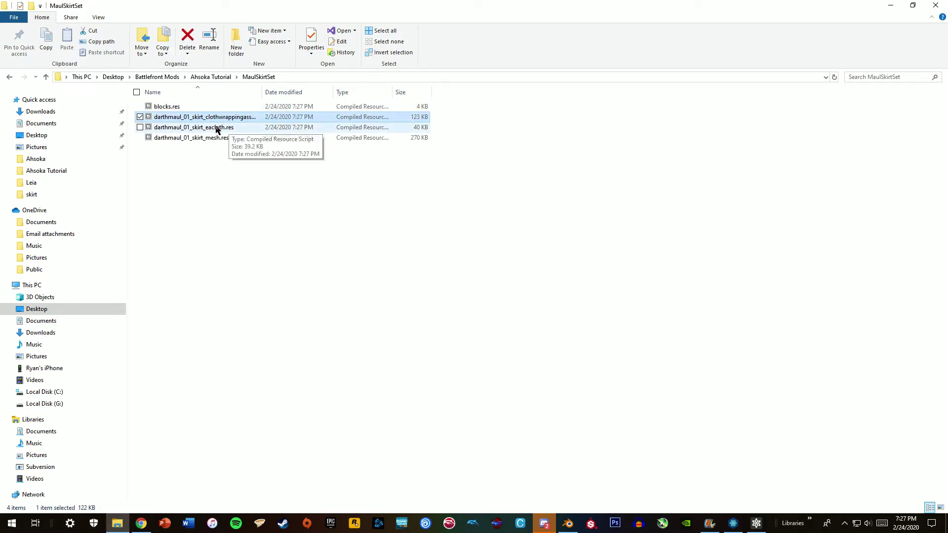
pyautogui.click(220, 141)
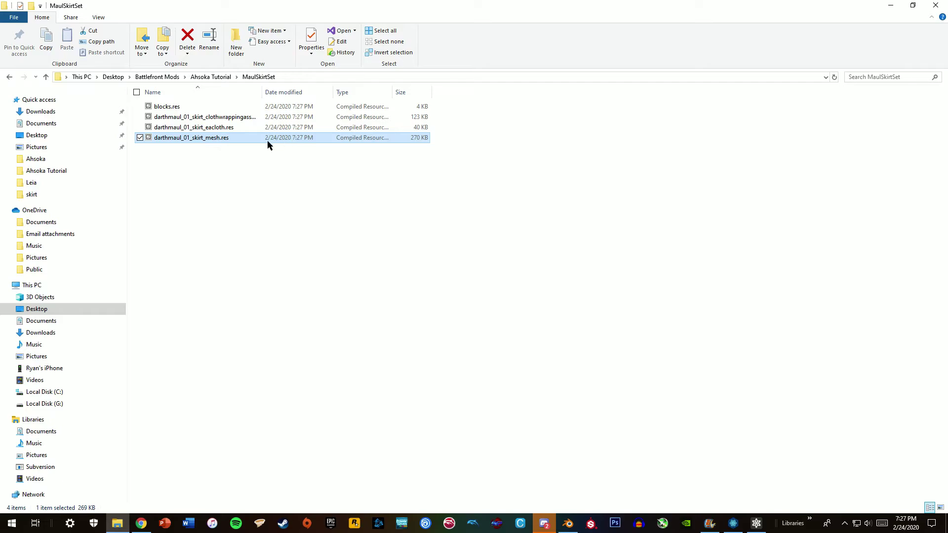
pyautogui.click(891, 7)
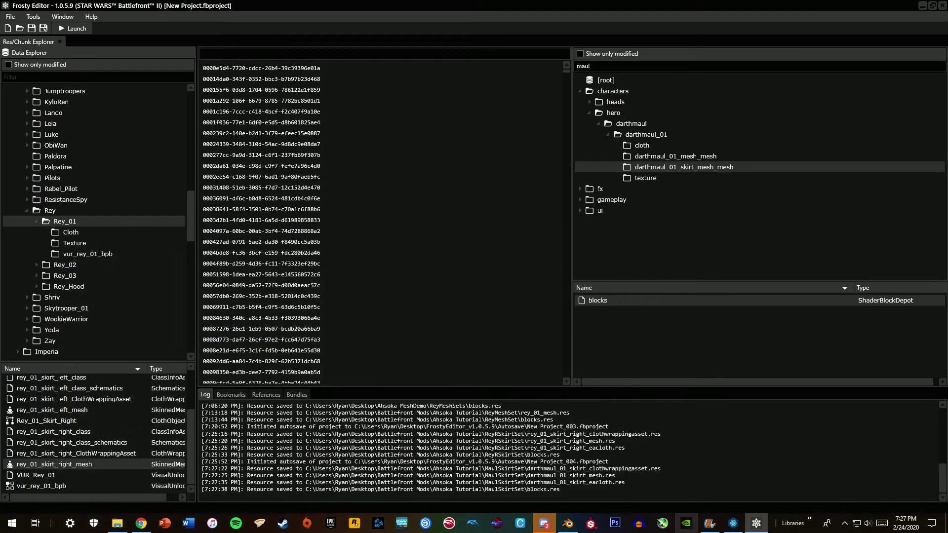
# Switch to FrostMeshy and reopen MeshyProject to load the MaulSkirtSet sample
pyautogui.click(730, 523)
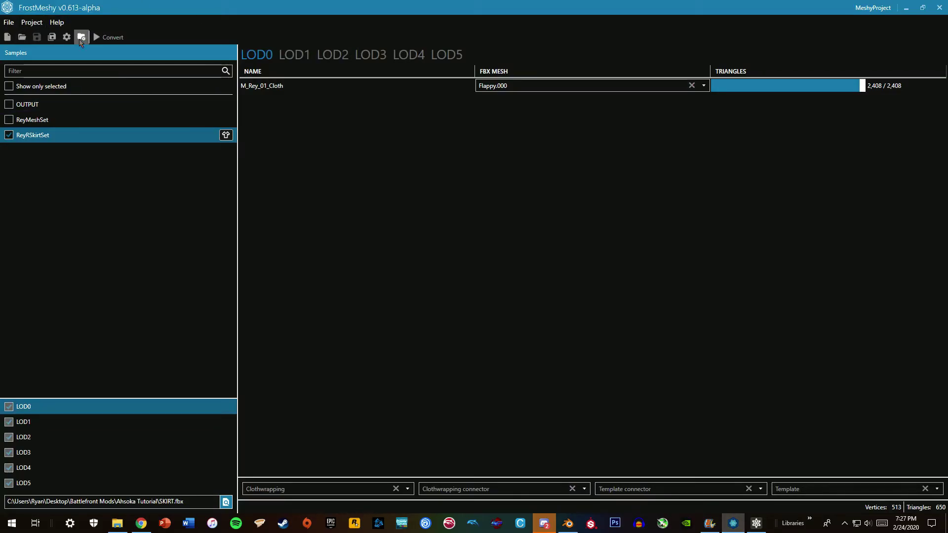
pyautogui.click(23, 38)
pyautogui.doubleClick(173, 112)
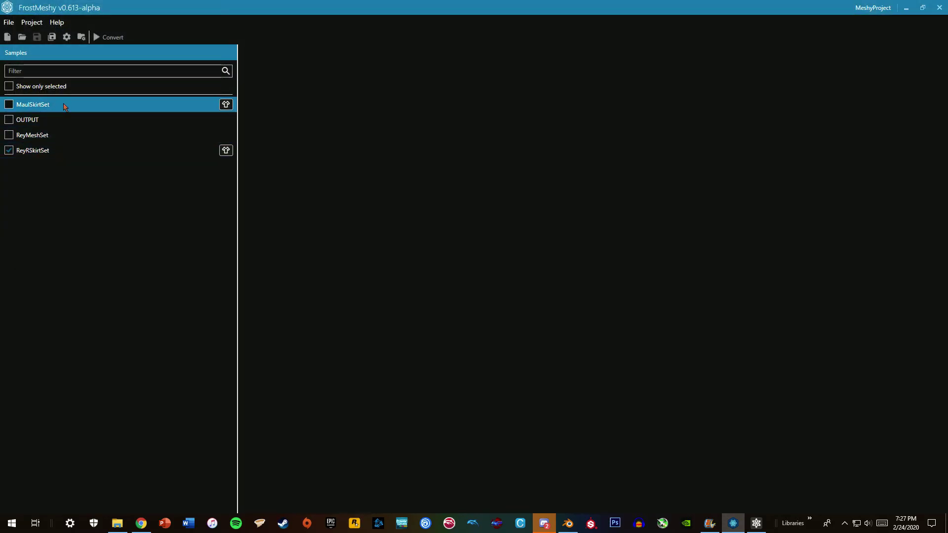
# Assign MaulSkirtSet as the cloth source of the ReyRSkirtSet sample and display the ReyRSkirtSet mesh settings
pyautogui.click(227, 151)
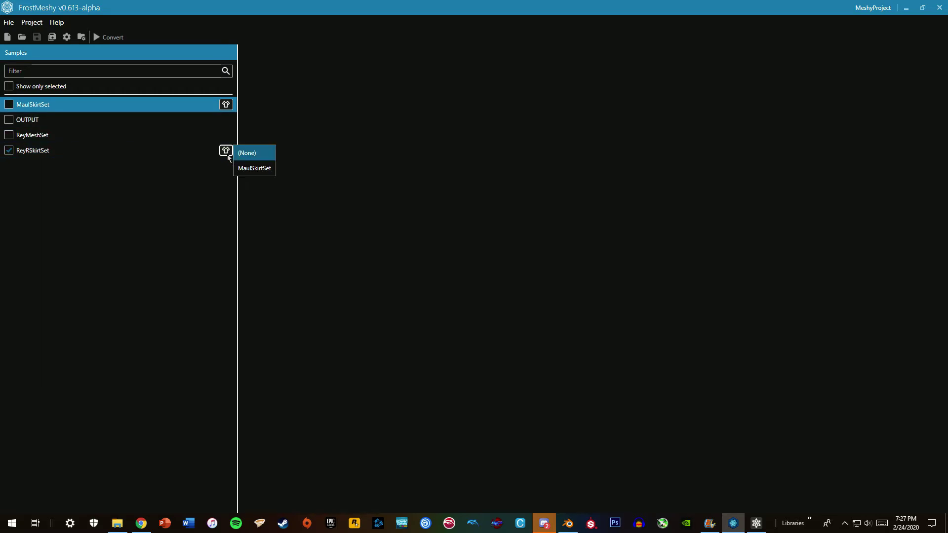
pyautogui.click(265, 172)
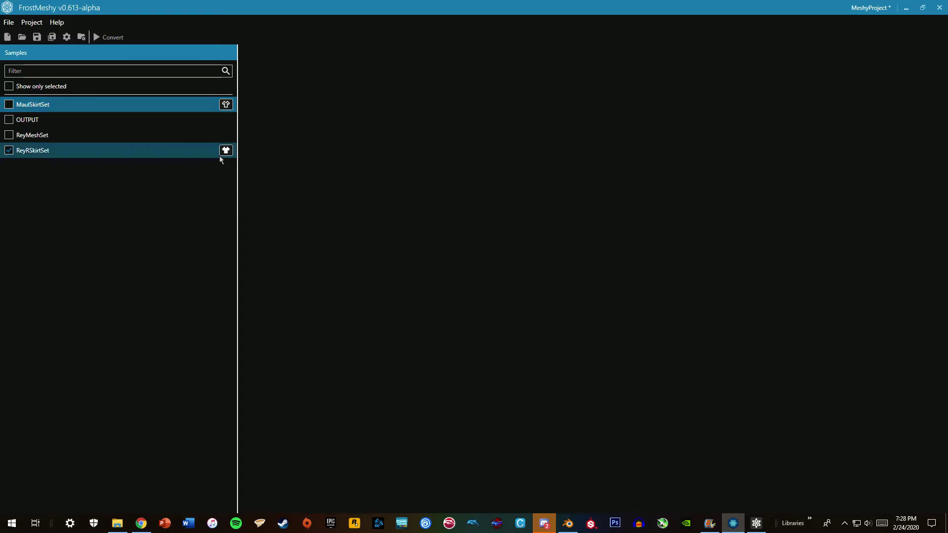
pyautogui.click(187, 154)
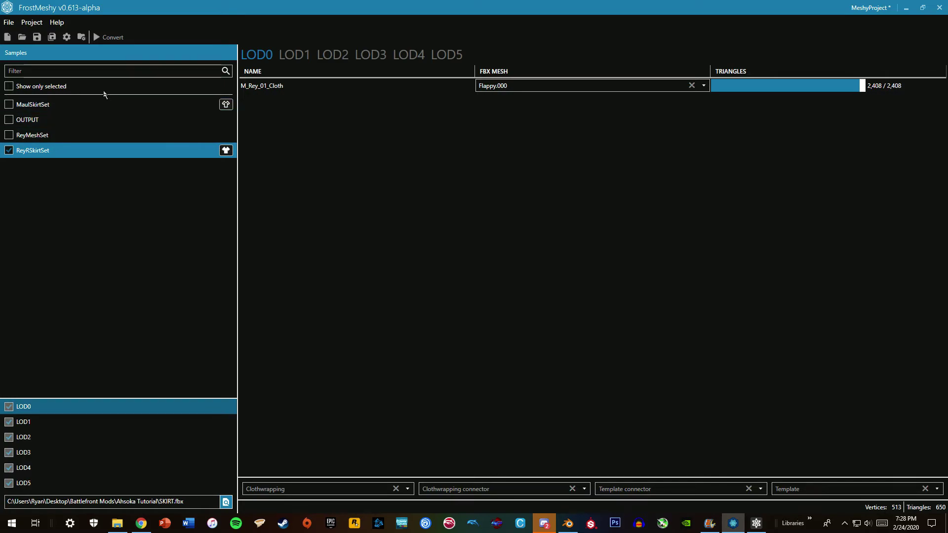
# Convert the ReyRSkirtSet sample and check the generated resource files in the OUTPUT folder in File Explorer
pyautogui.click(110, 39)
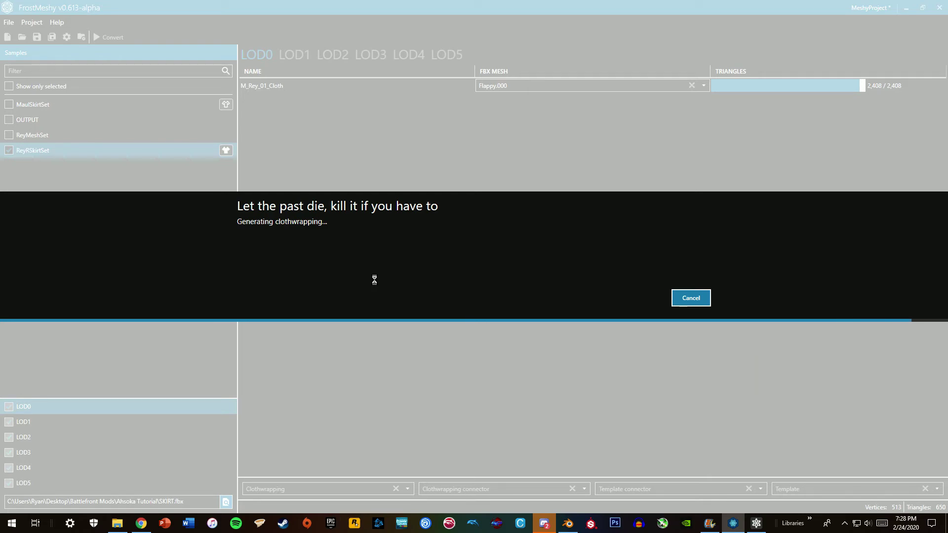
pyautogui.click(691, 298)
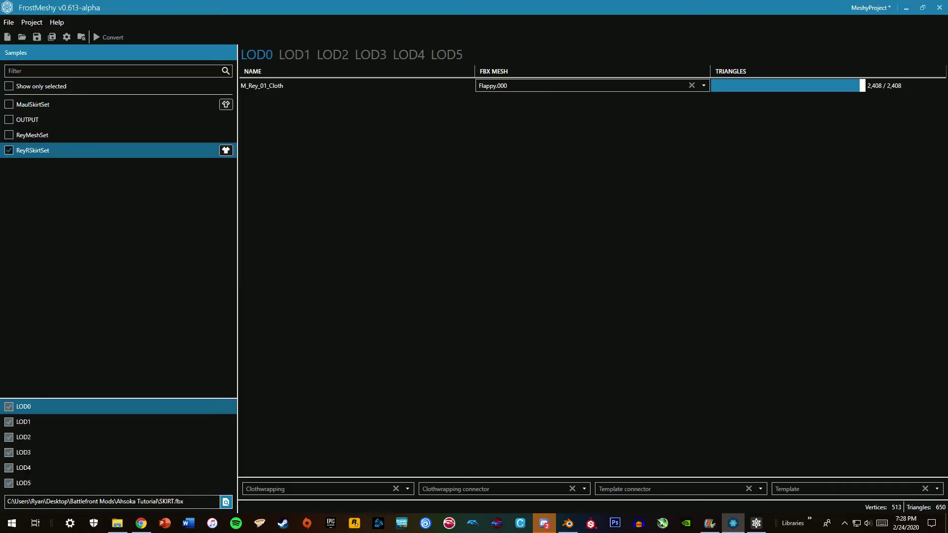
pyautogui.click(117, 524)
pyautogui.click(205, 79)
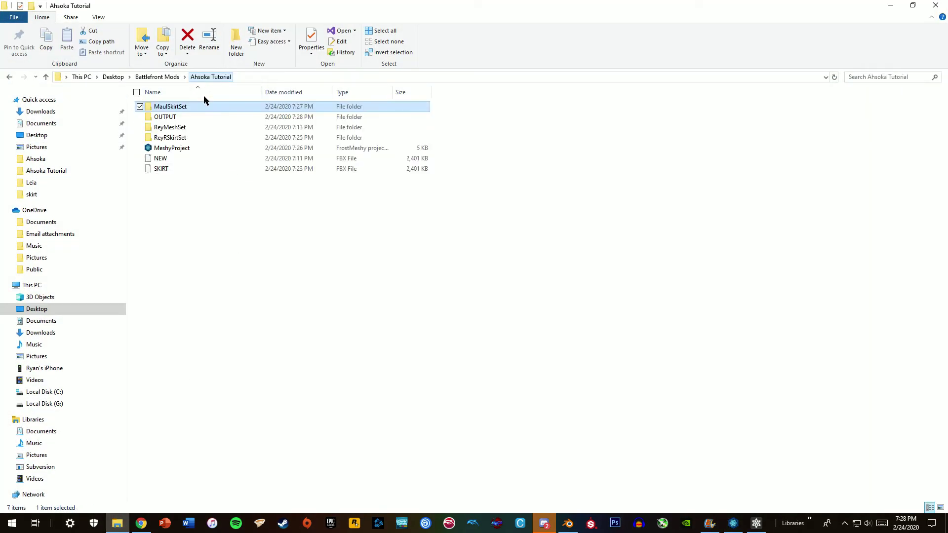
pyautogui.doubleClick(173, 117)
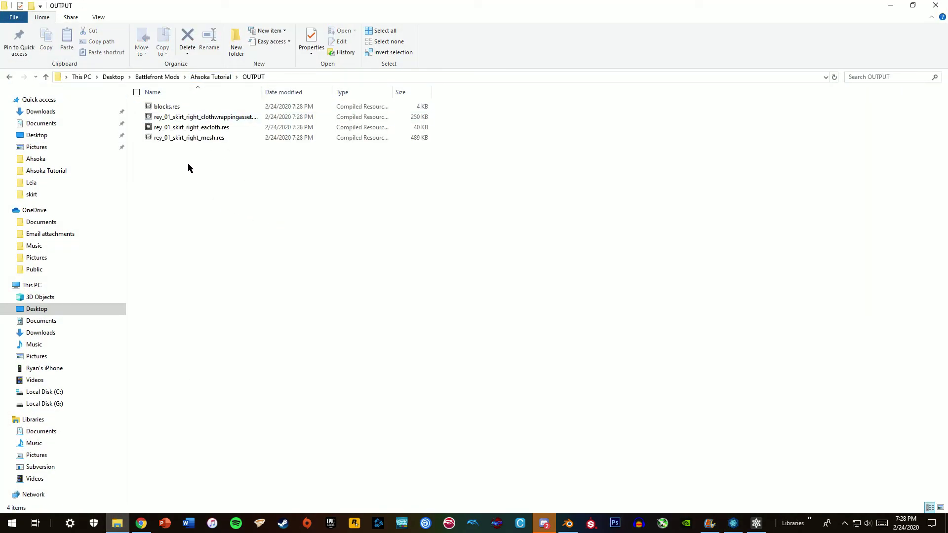
pyautogui.moveTo(266, 91); pyautogui.dragTo(326, 92)
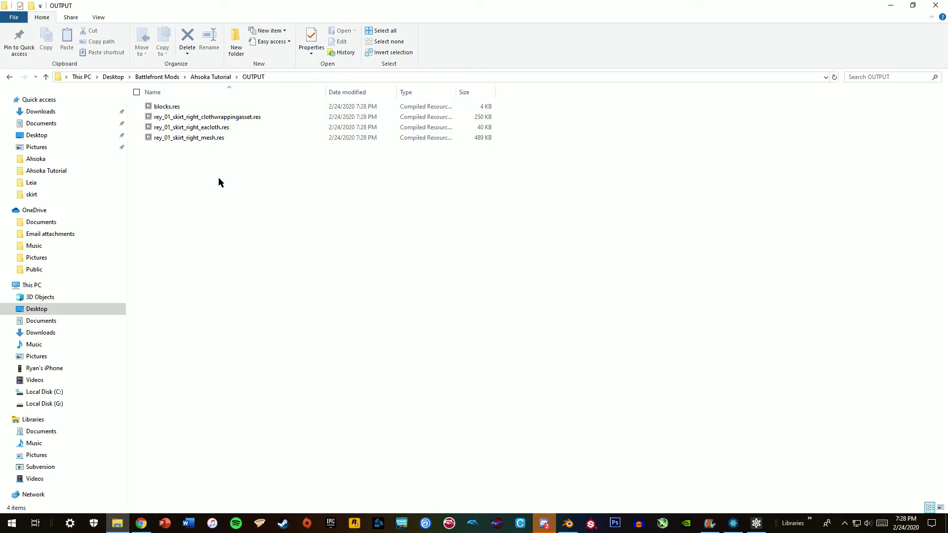
pyautogui.moveTo(212, 200); pyautogui.dragTo(171, 103)
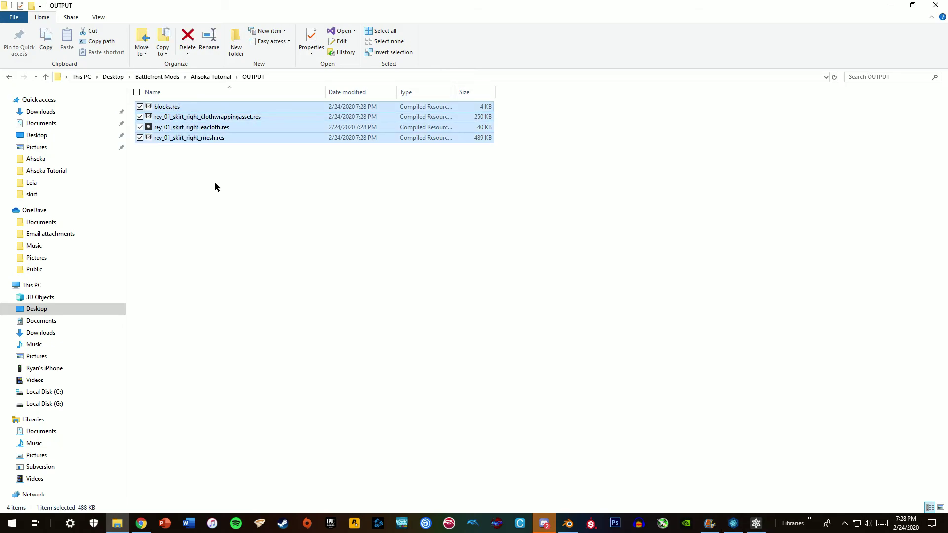
pyautogui.click(525, 339)
# Switch to Frosty Editor, filter the resources by "rey", and import rey_01_skirt_right_eacloth.res from OUTPUT into the matching rey_01 cloth resource
pyautogui.click(757, 524)
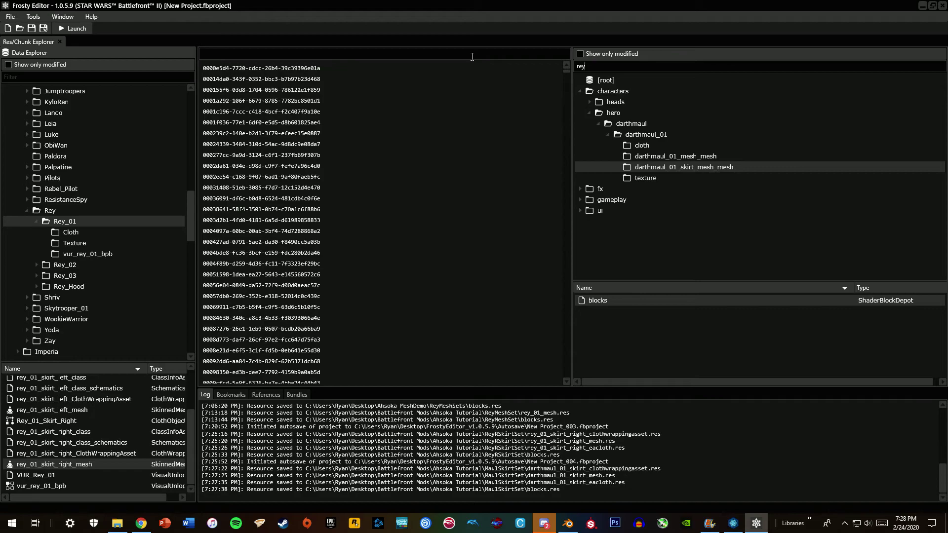
pyautogui.press('Return')
pyautogui.click(640, 156)
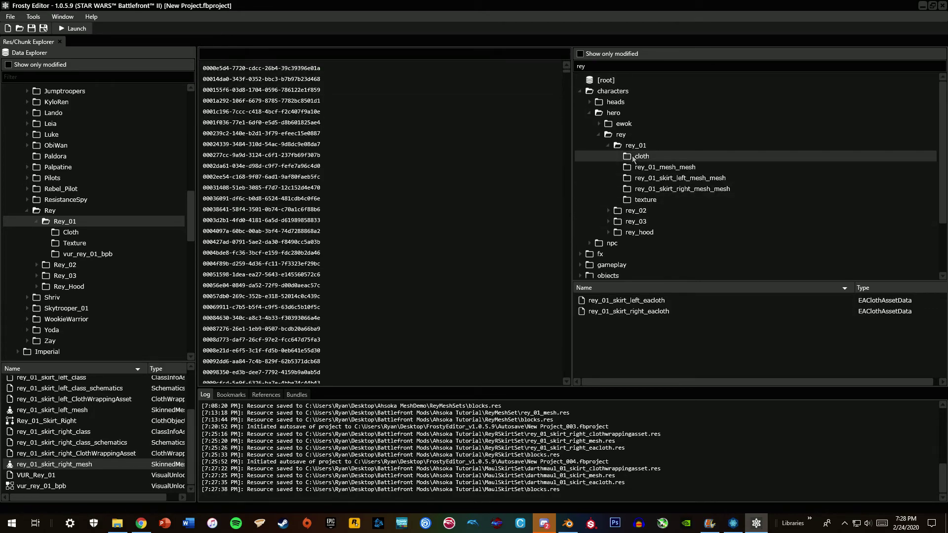
pyautogui.rightClick(630, 313)
pyautogui.click(657, 329)
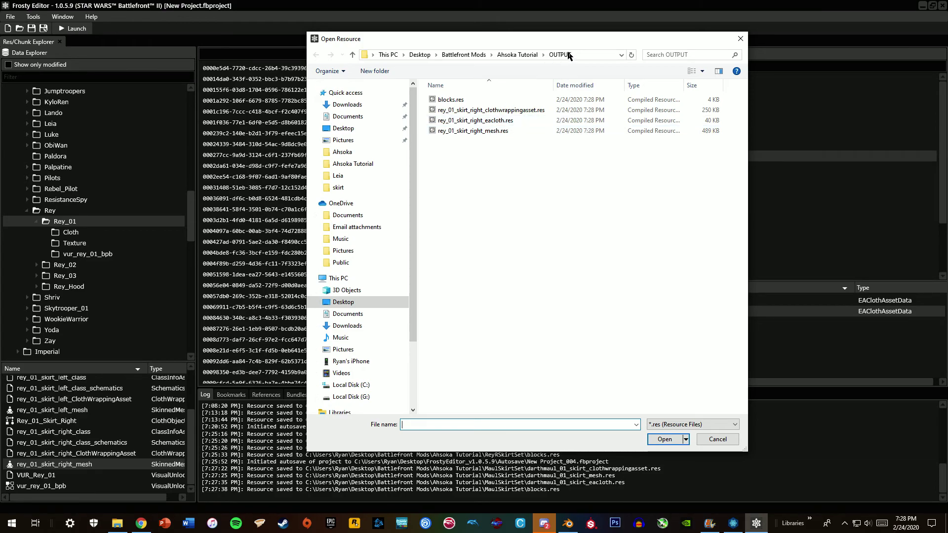
pyautogui.doubleClick(499, 123)
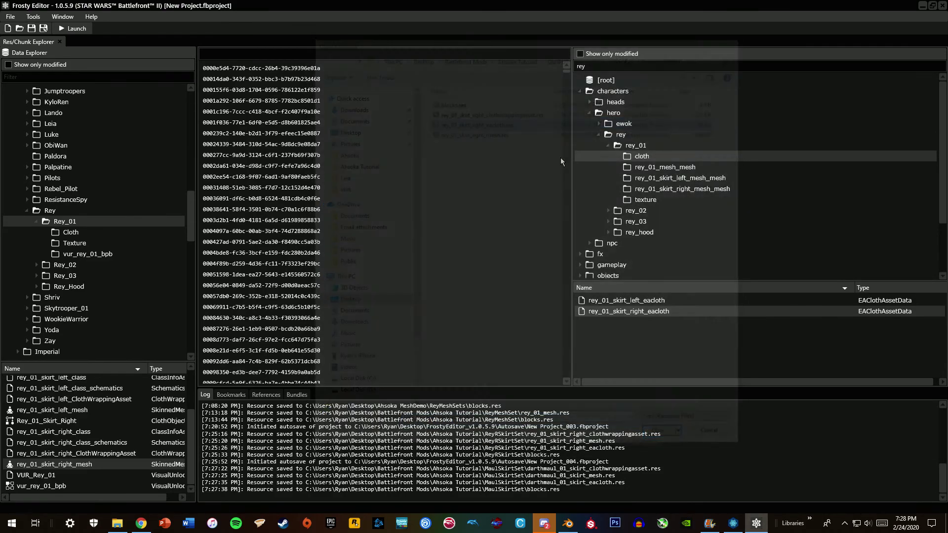
# Import blocks.res from the OUTPUT folder into the blocks resource of rey_01_skirt_right_mesh_mesh
pyautogui.click(672, 189)
pyautogui.rightClick(615, 299)
pyautogui.click(629, 317)
pyautogui.doubleClick(450, 100)
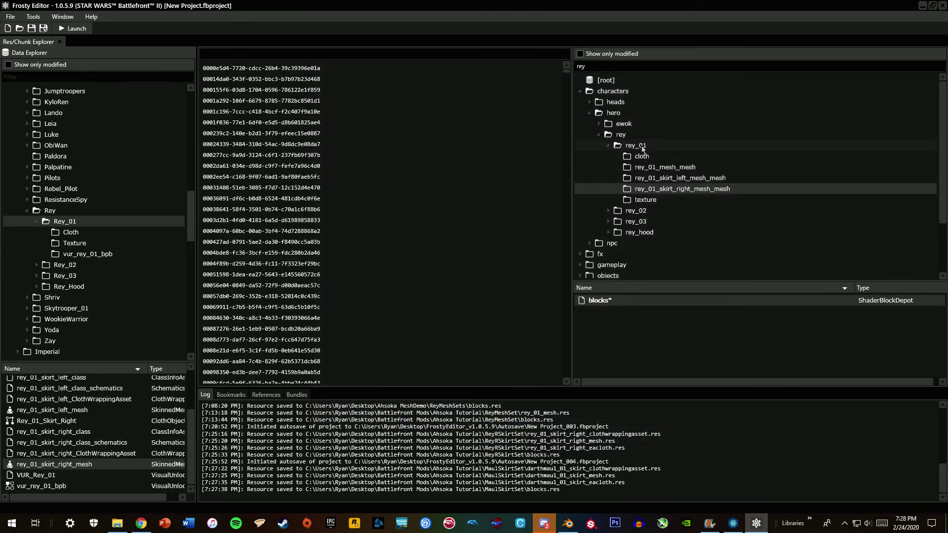
# Import rey_01_skirt_right_clothwrappingasset.res from the OUTPUT folder into the matching resource in rey_01
pyautogui.click(636, 146)
pyautogui.rightClick(651, 336)
pyautogui.click(679, 350)
pyautogui.doubleClick(493, 111)
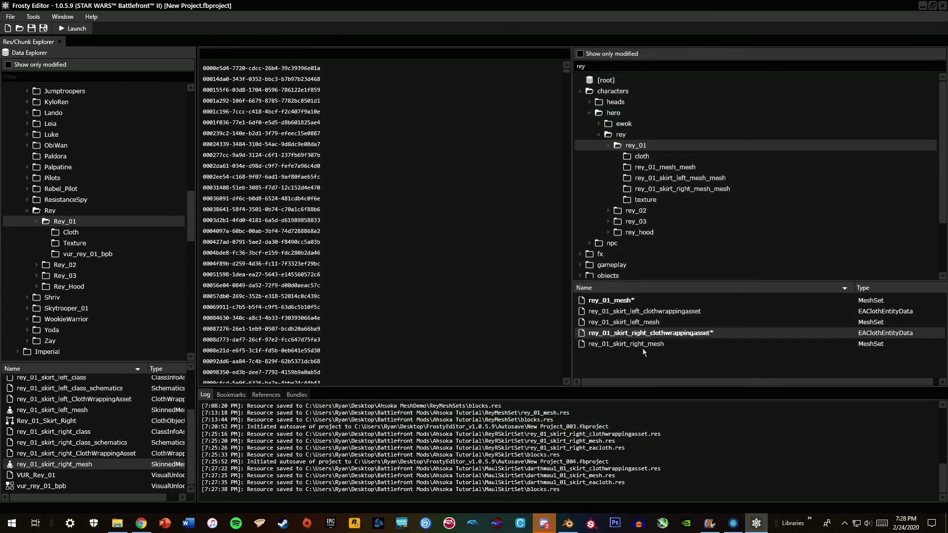
# Import rey_01_skirt_right_mesh.res from the OUTPUT folder into the rey_01_skirt_right_mesh resource
pyautogui.rightClick(643, 348)
pyautogui.click(666, 362)
pyautogui.click(492, 132)
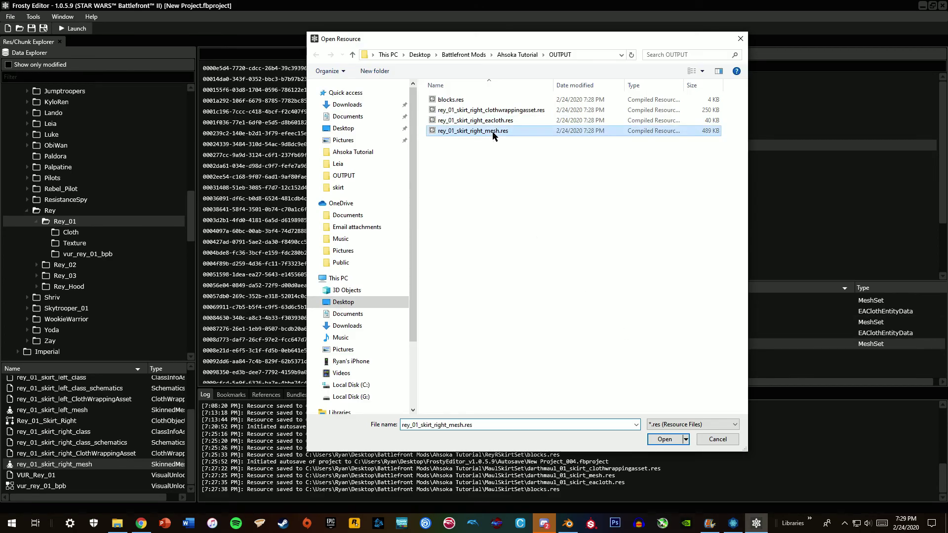
pyautogui.doubleClick(493, 131)
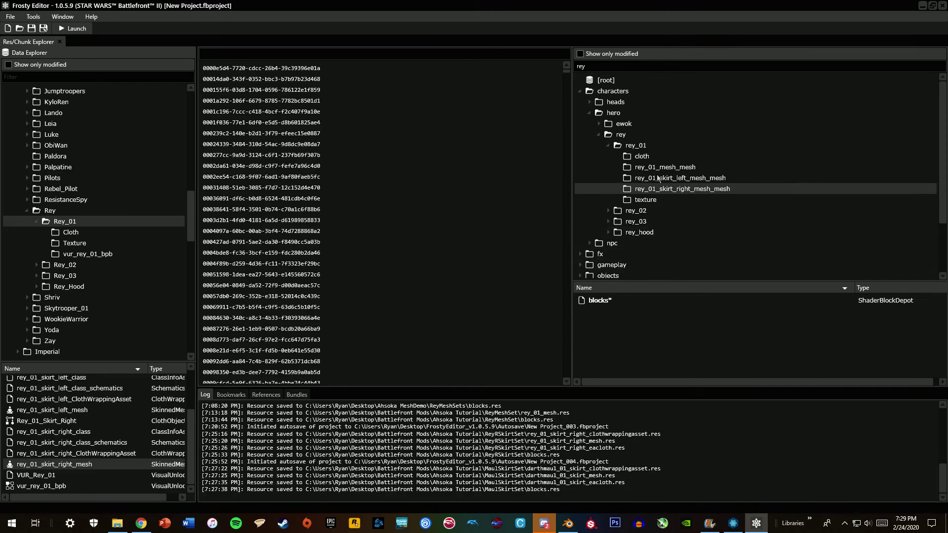
# Check the imported right skirt resources under rey_01 and inspect the rey_01_skirt_right_mesh asset in the 3D preview
pyautogui.click(642, 157)
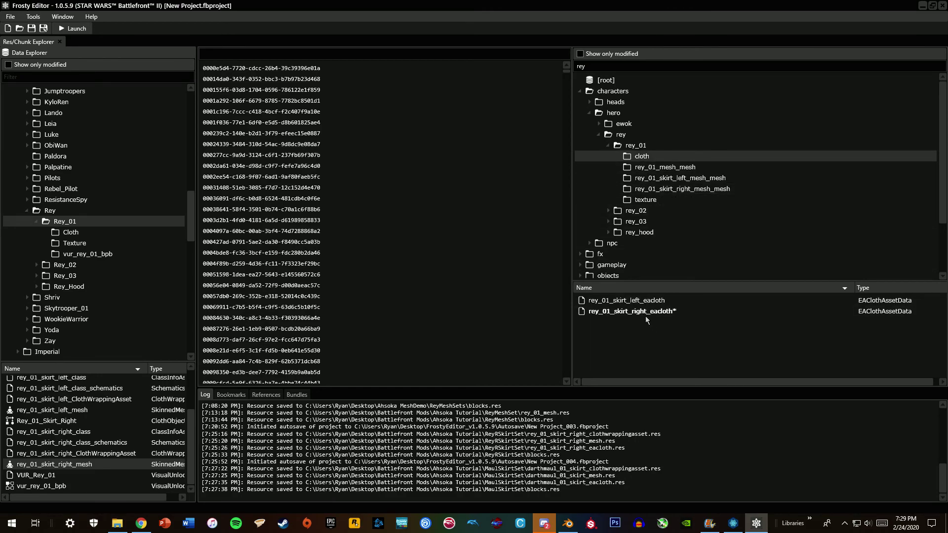
pyautogui.click(634, 145)
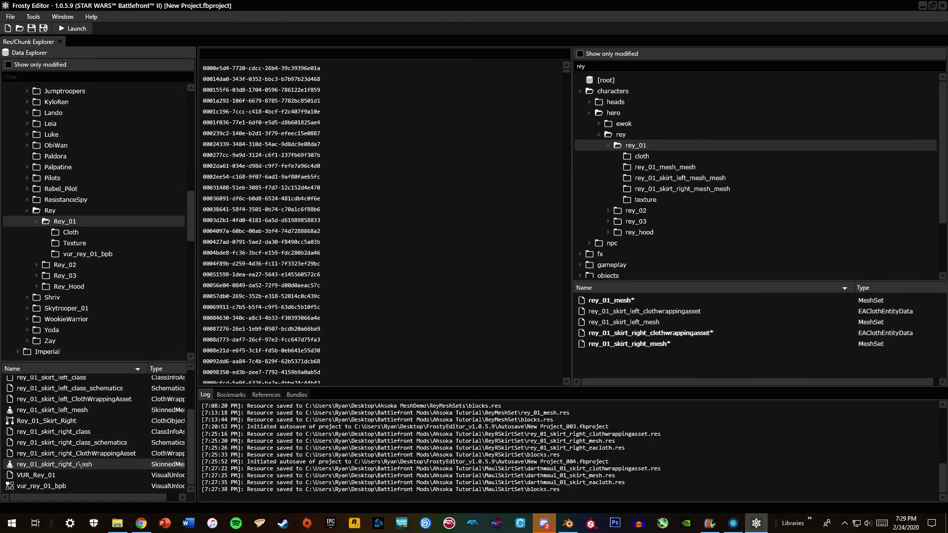
pyautogui.doubleClick(54, 465)
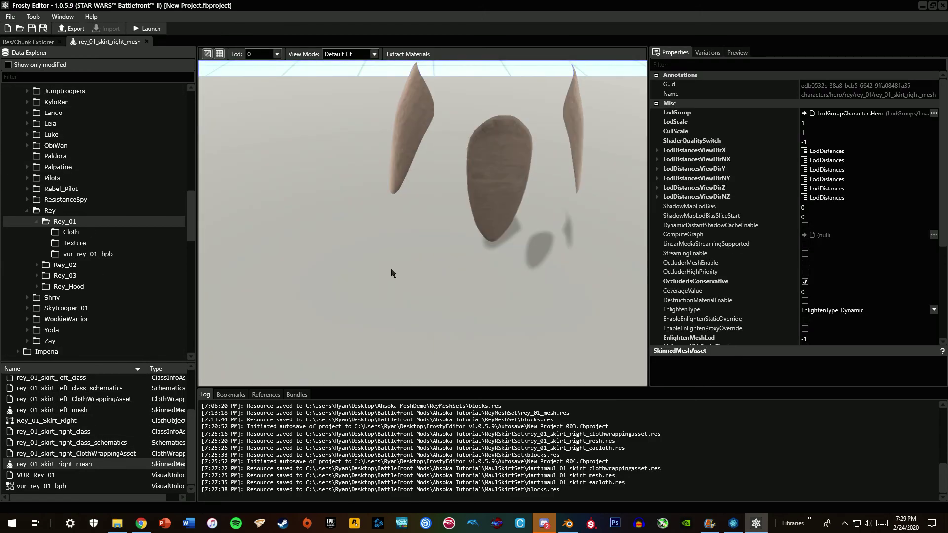
pyautogui.moveTo(502, 291); pyautogui.dragTo(443, 218, button='middle')
pyautogui.moveTo(443, 217); pyautogui.dragTo(364, 207)
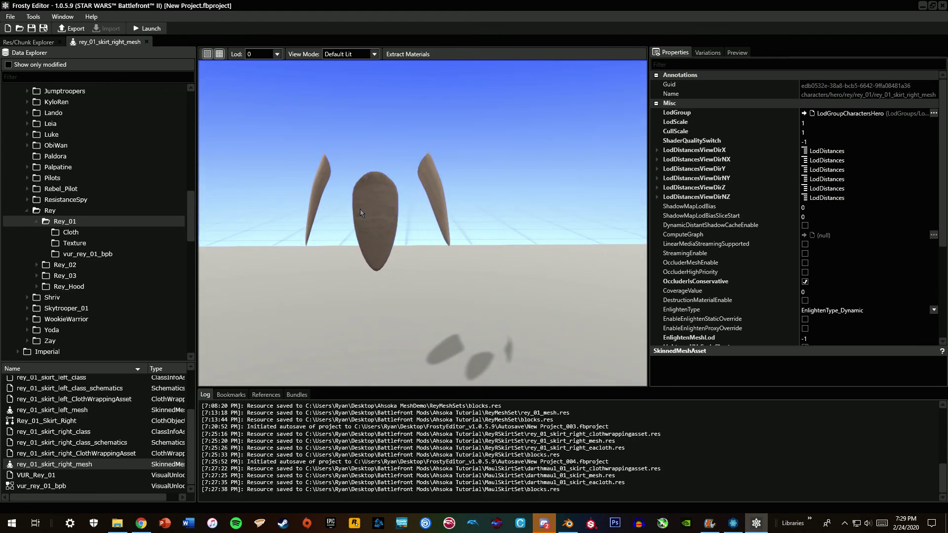